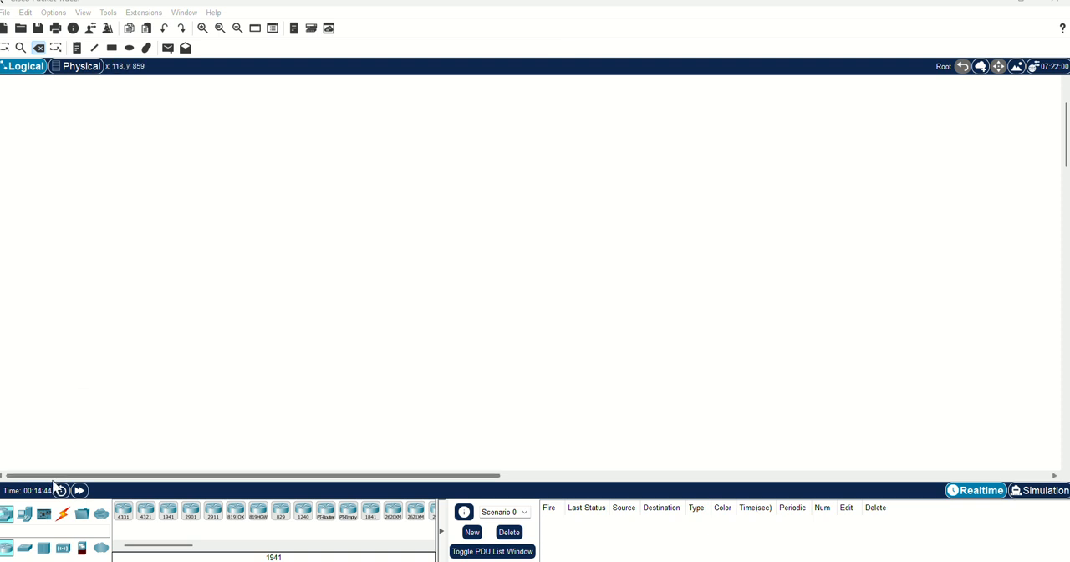
- Place a 1941 router, a 2960-24TT switch below it, and two PC-PT computers below the switch in the empty workspace
left_click(6, 51)
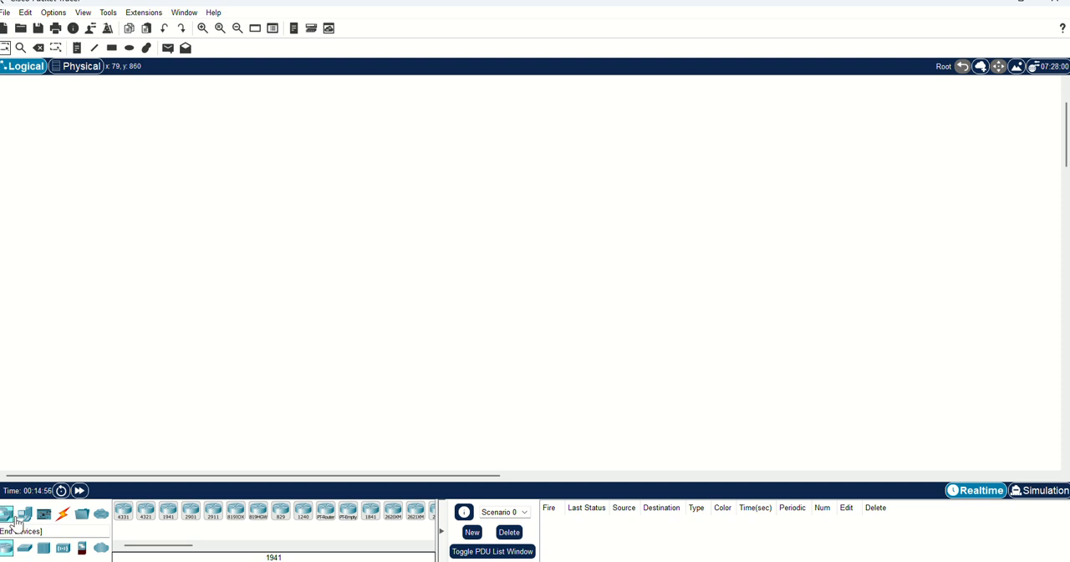
left_click(168, 510)
left_click(420, 163)
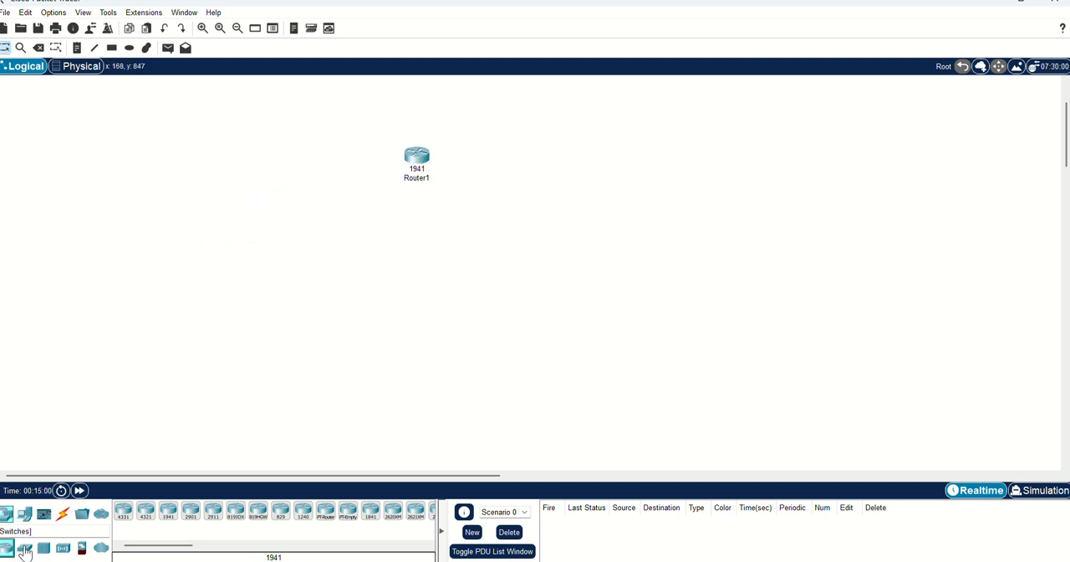
left_click_drag(24, 549, 414, 266)
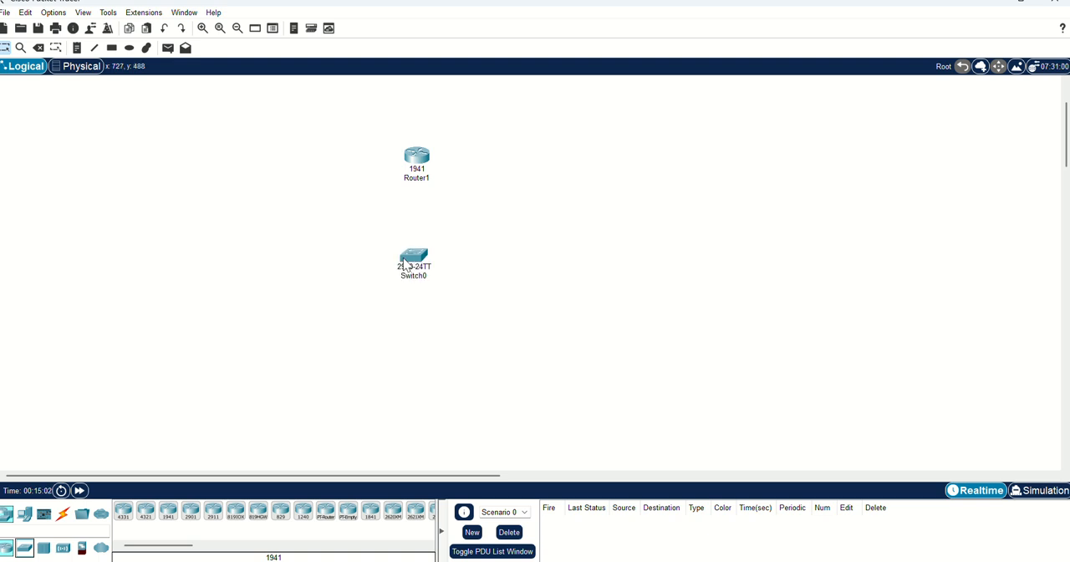
left_click_drag(18, 523, 304, 386)
left_click_drag(24, 514, 489, 398)
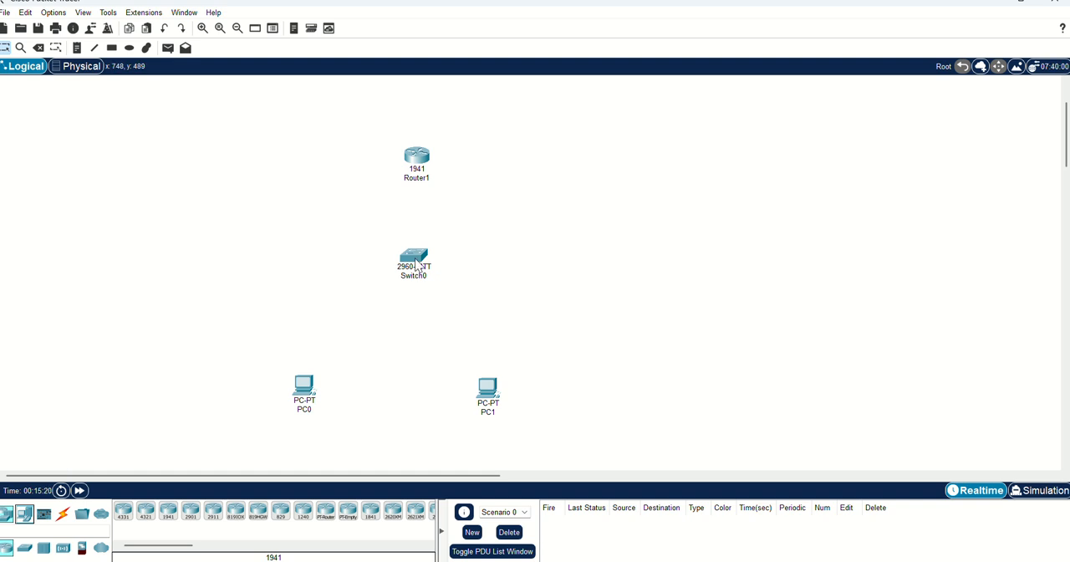
- Rearrange the devices so the router sits directly above the switch, with PC0 and PC1 spread on either side below
left_click_drag(415, 257, 393, 255)
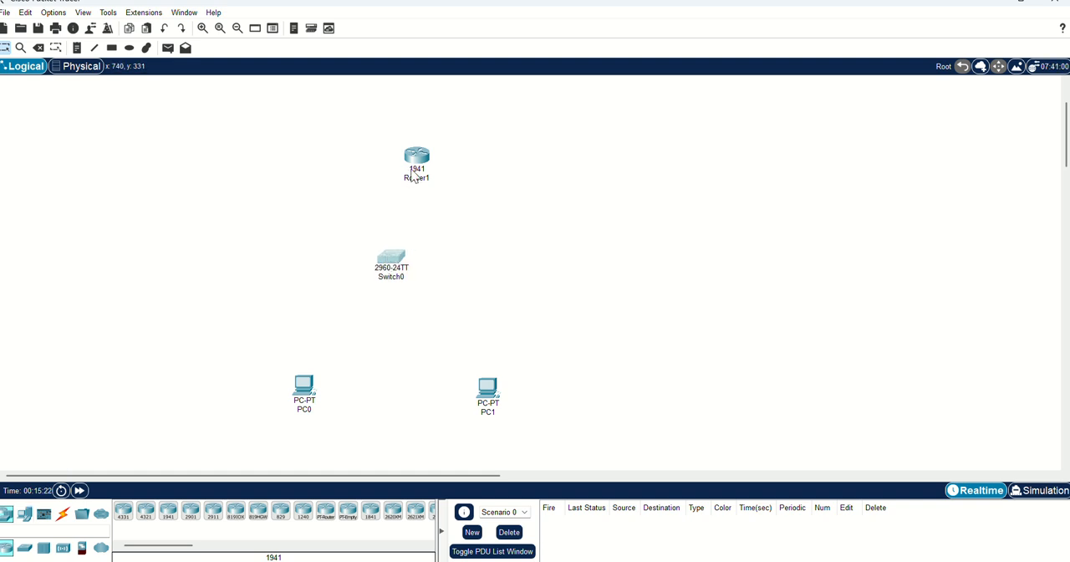
left_click_drag(412, 170, 387, 164)
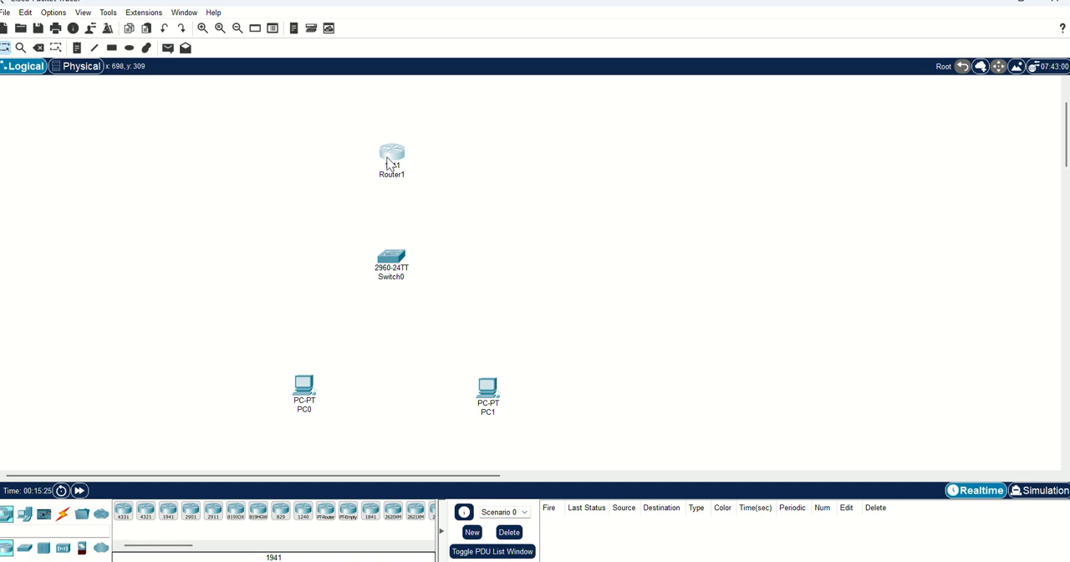
left_click_drag(387, 164, 388, 164)
left_click_drag(477, 393, 503, 366)
mouse_move(297, 386)
left_mouse_down()
mouse_move(321, 386)
mouse_move(306, 390)
left_mouse_up()
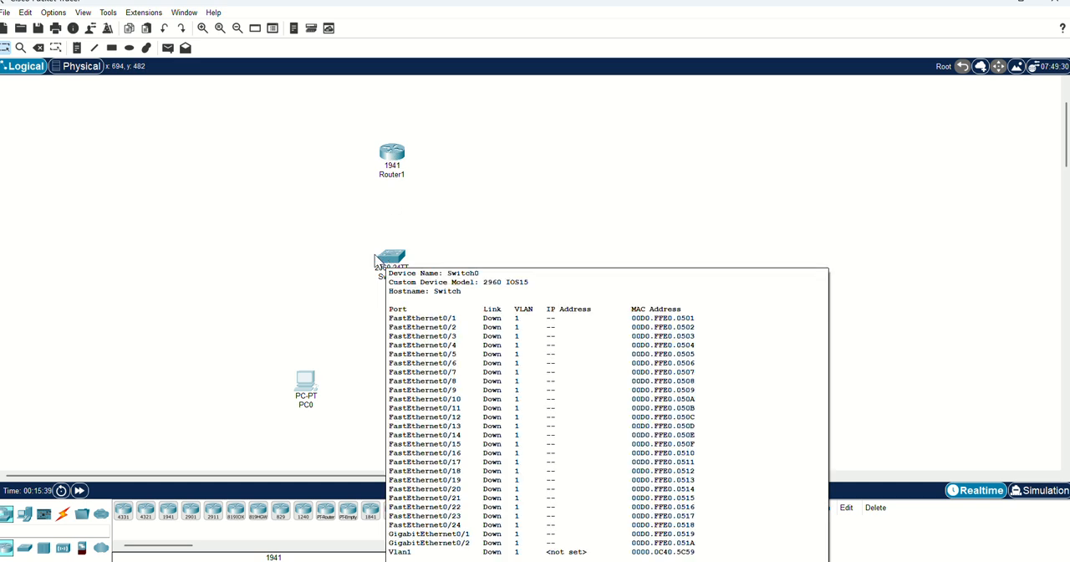
- Connect PC0 and PC1 to Switch0 using automatically chosen cable types
left_click(64, 511)
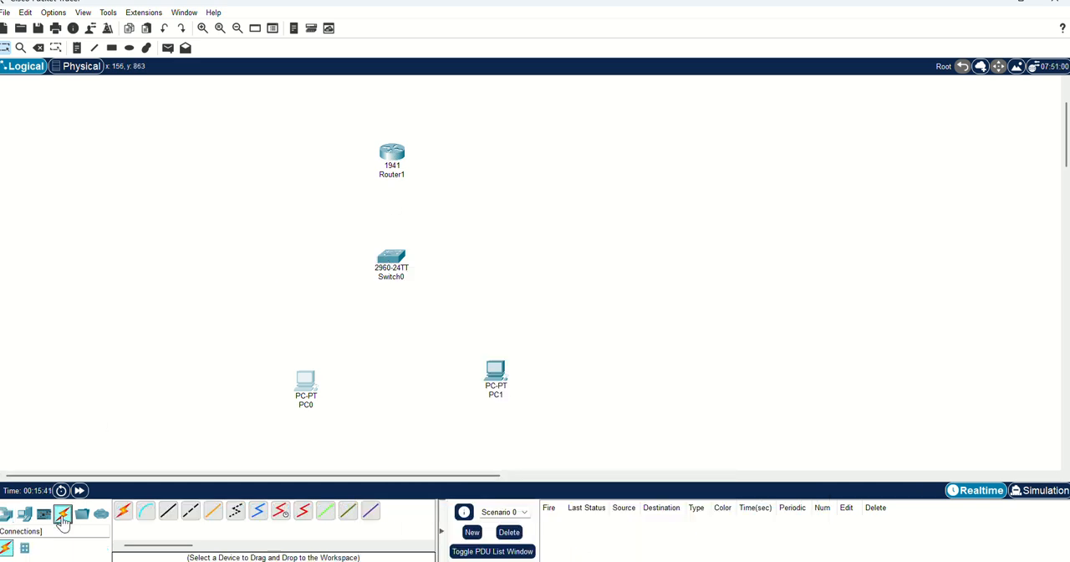
left_click(124, 510)
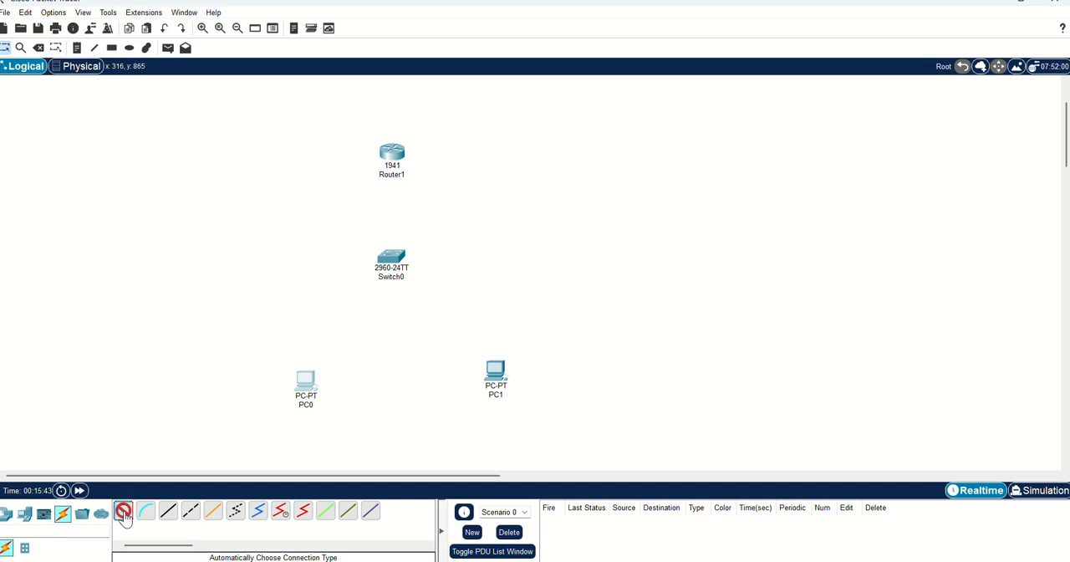
left_click(299, 383)
left_click(392, 259)
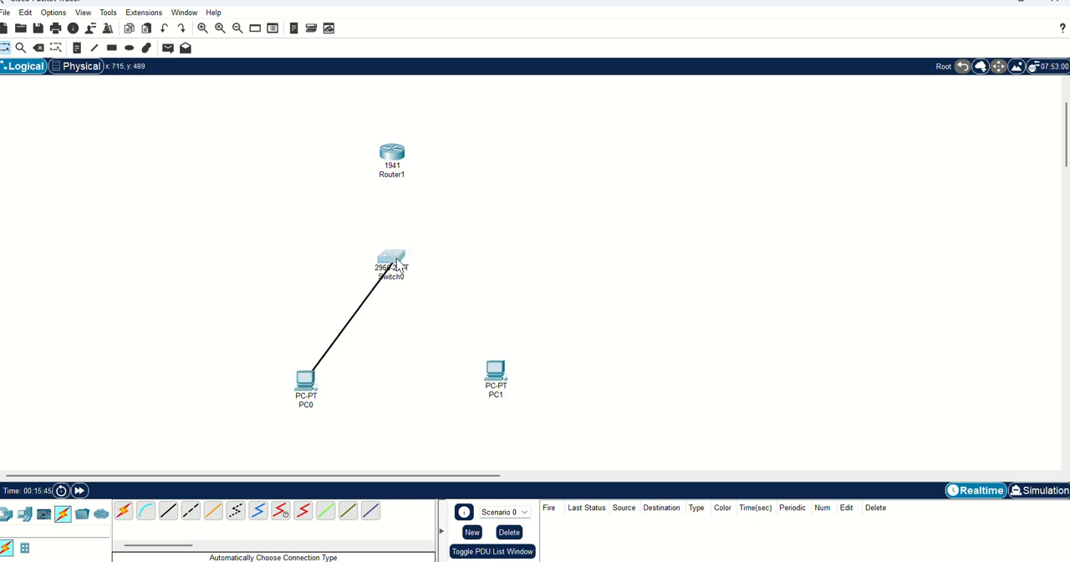
left_click(124, 510)
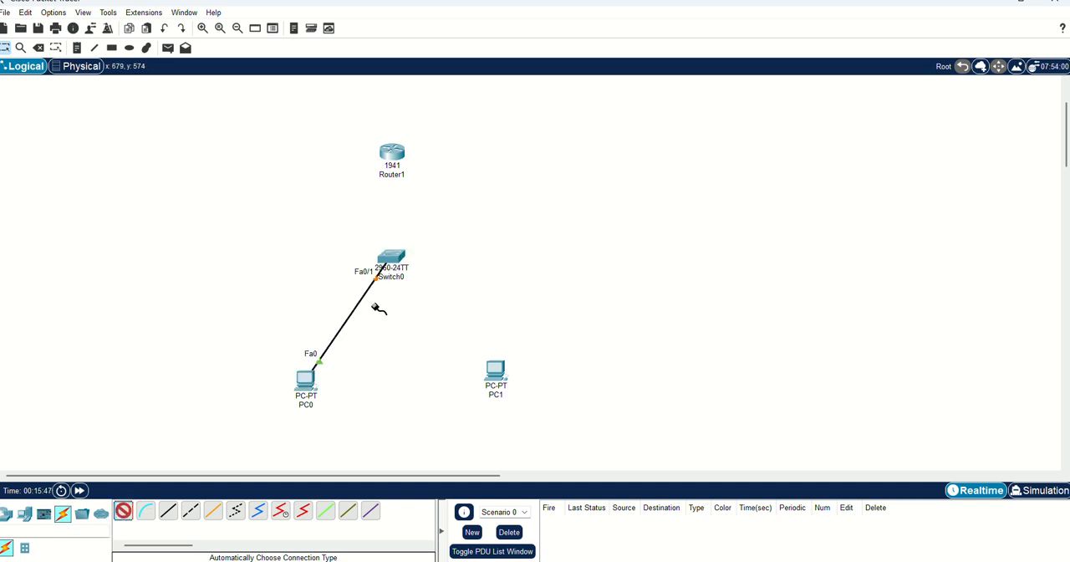
left_click(393, 261)
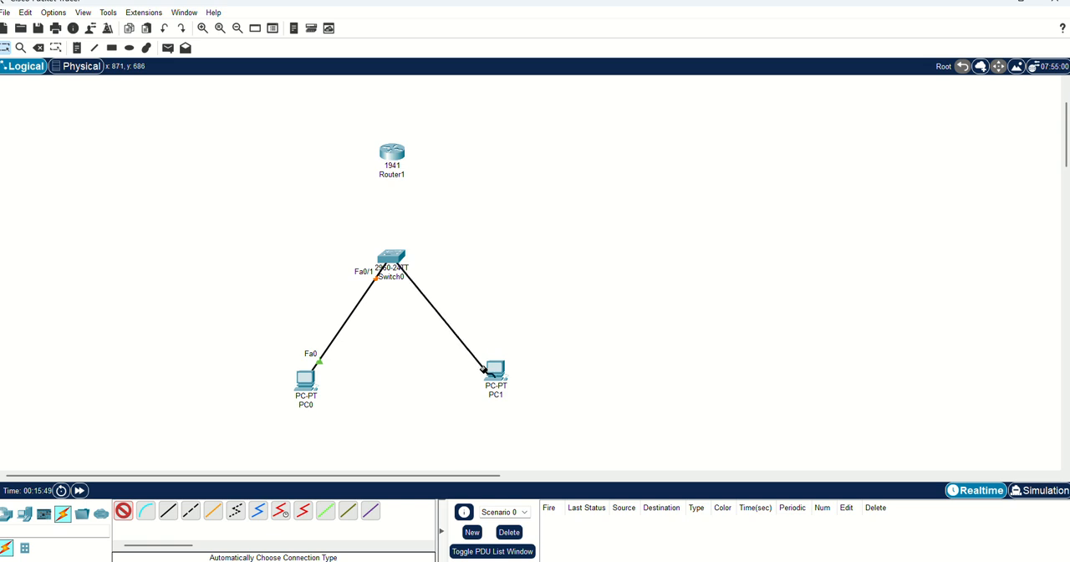
left_click(495, 373)
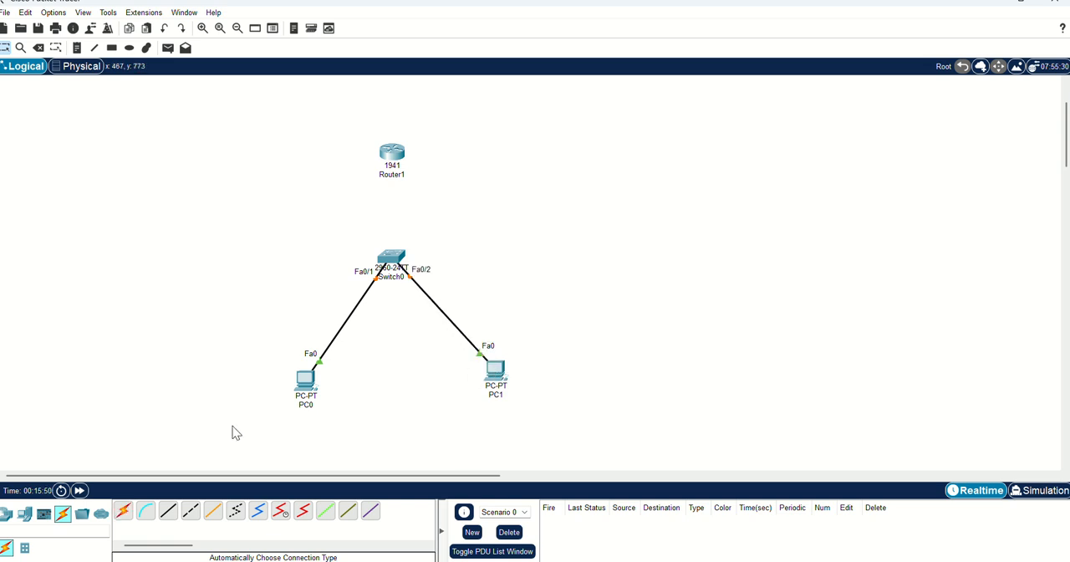
- Connect Switch0 to Router1 with an automatically chosen cable type
left_click(123, 510)
left_click(399, 260)
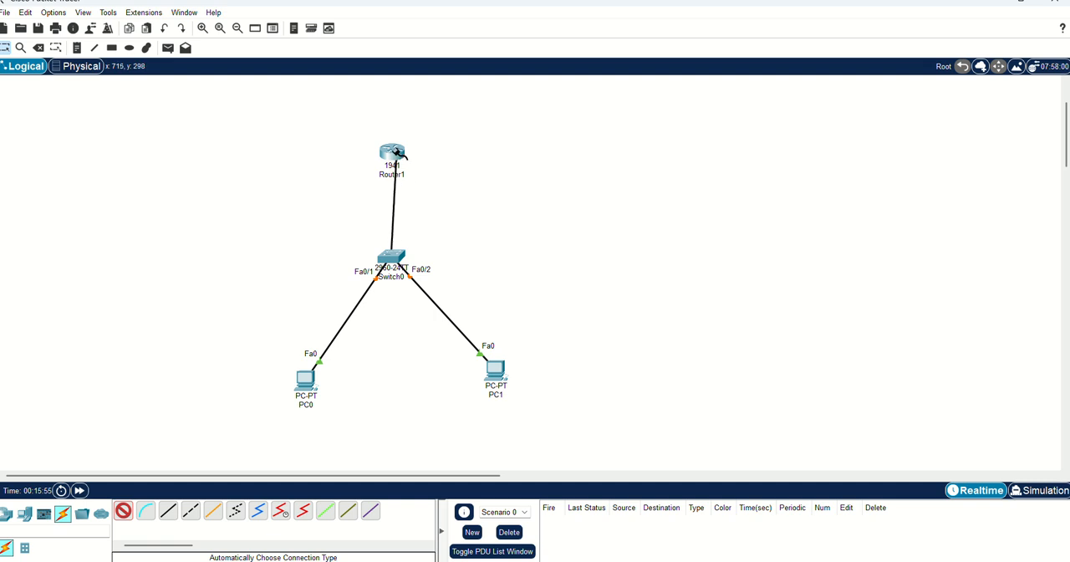
left_click(393, 154)
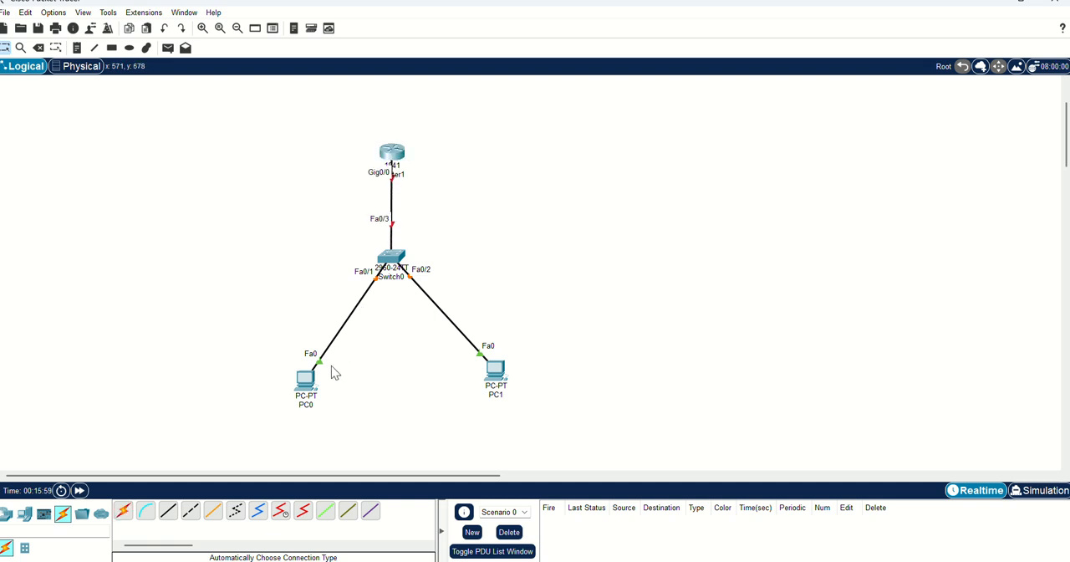
- Give PC0 the static IPv4 address 192.168.10.1 with subnet mask 255.255.255.0, and close its window
left_click(304, 391)
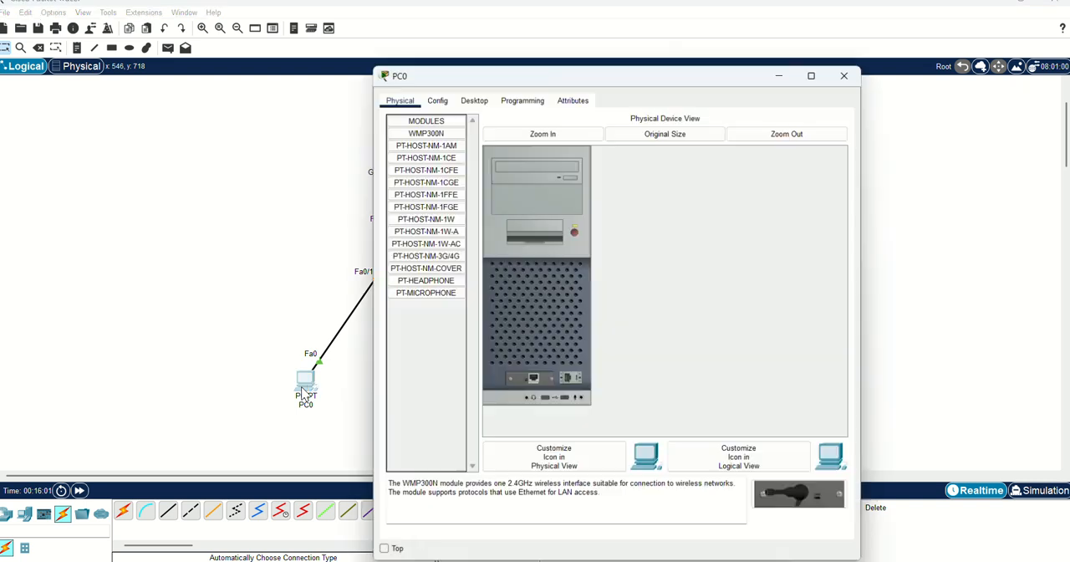
left_click(474, 100)
left_click(426, 161)
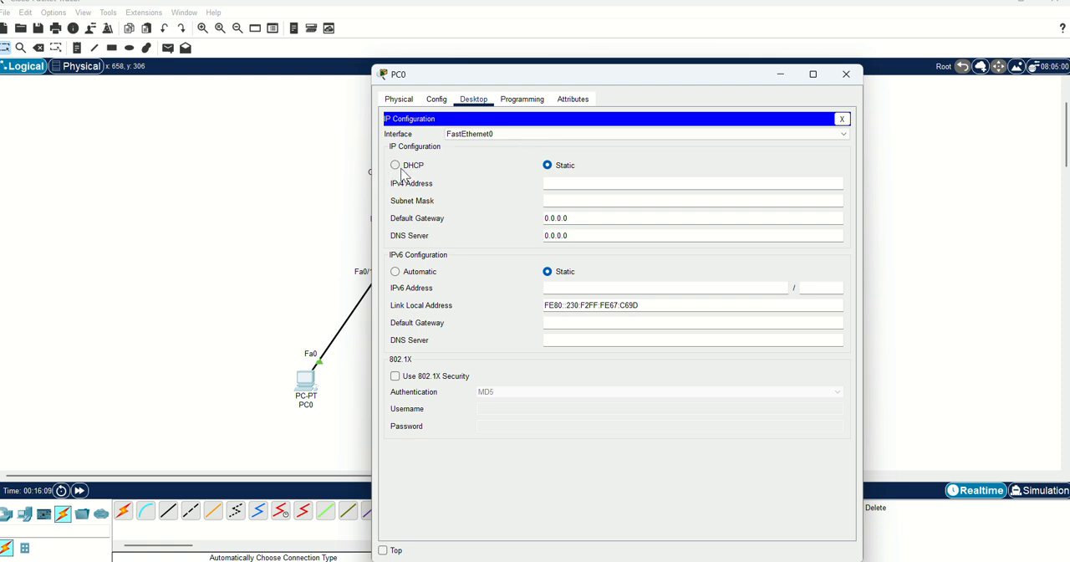
left_click(554, 185)
type("192.168.10.1")
left_click(588, 202)
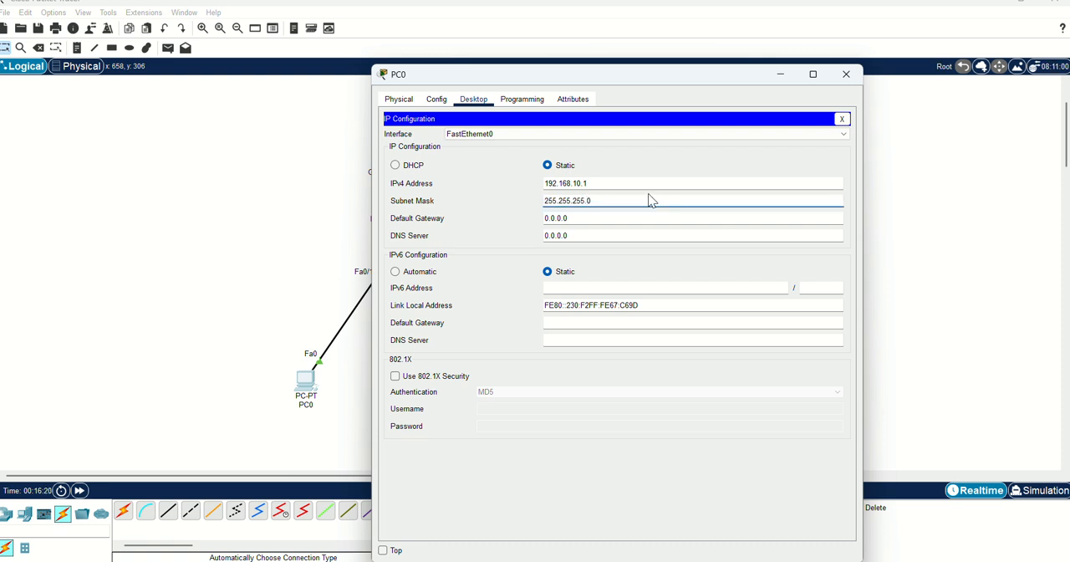
left_click(599, 181)
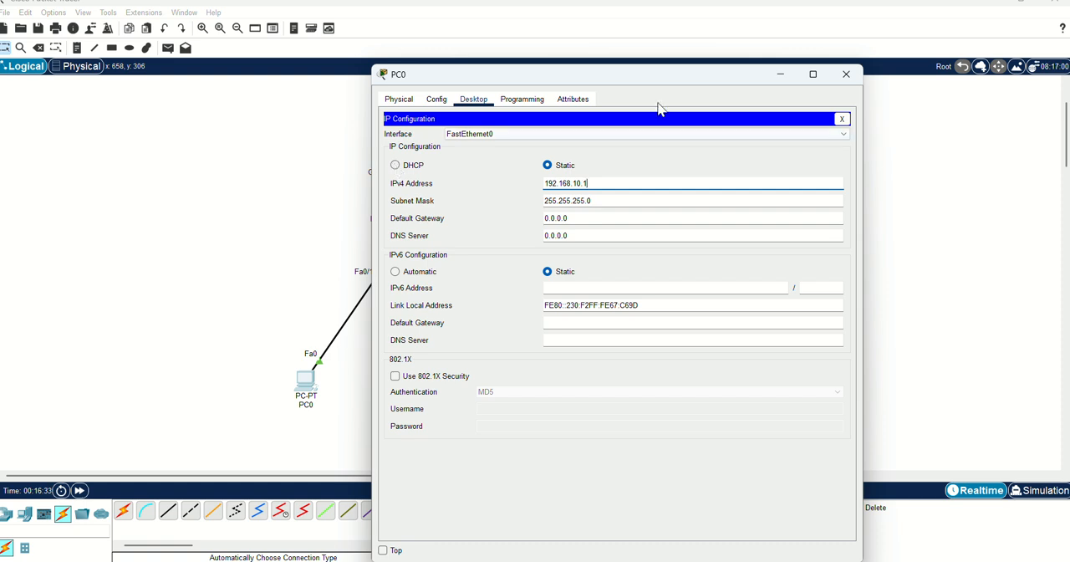
left_click(846, 75)
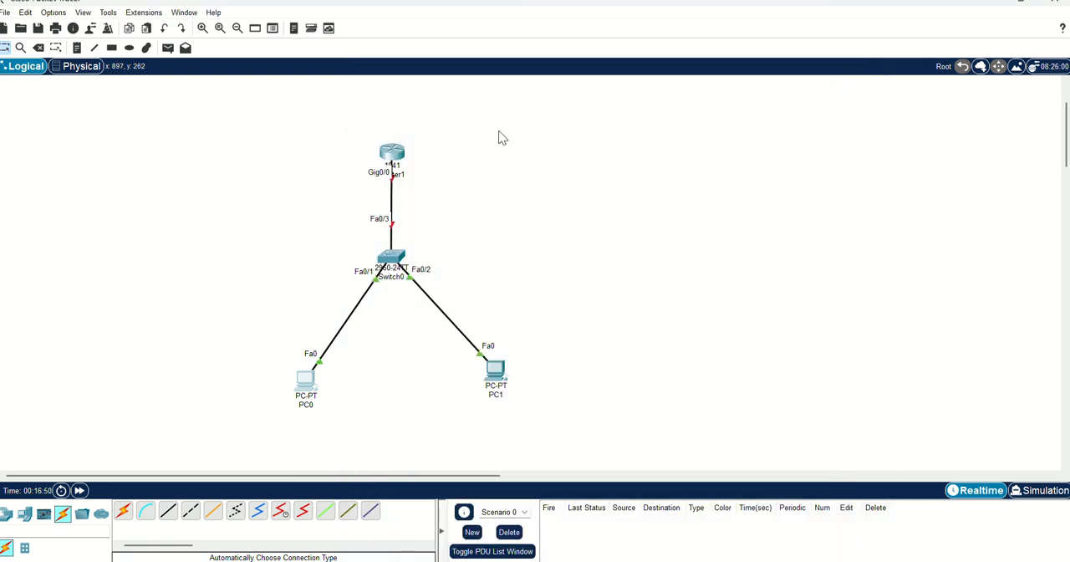
- Install an HWIC-1GE-SFP module in the first expansion slot of Router1
left_click(392, 155)
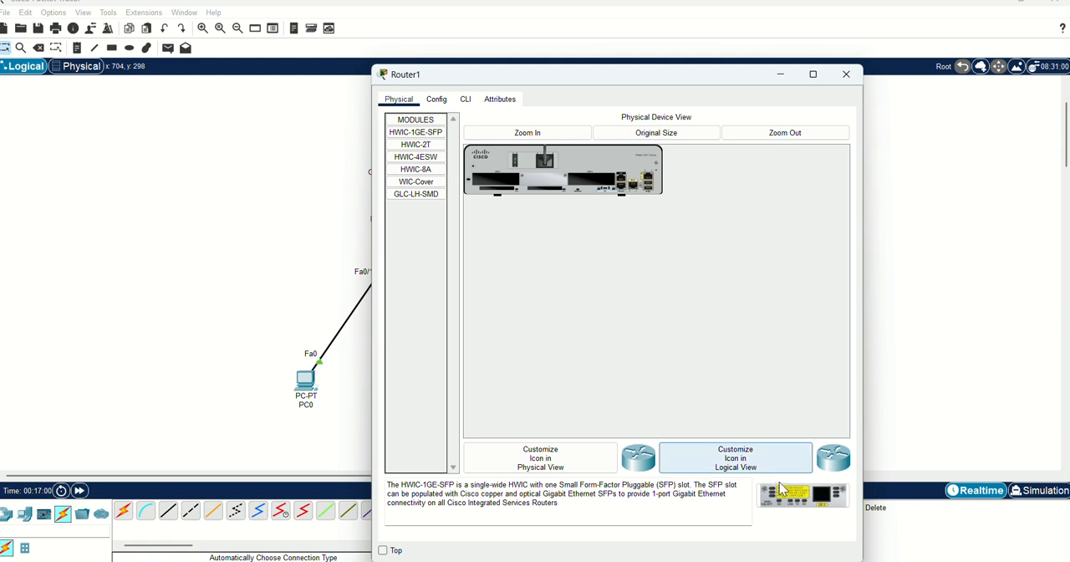
left_click_drag(790, 495, 494, 188)
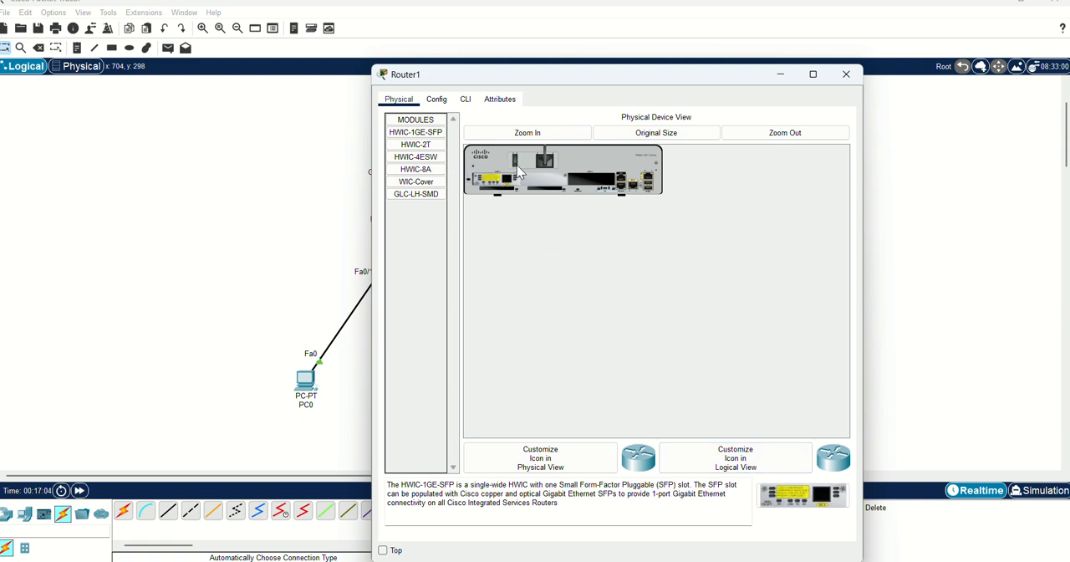
- Answer no to the initial configuration dialog in Router1's command line and bring up the Router> prompt
left_click(465, 100)
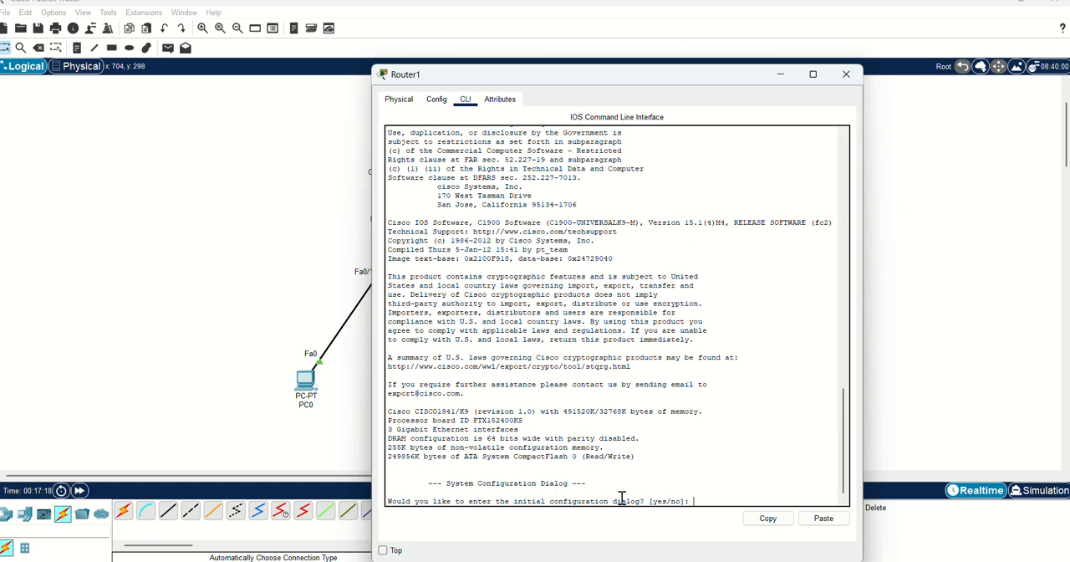
key("Return")
key("Return")
key("Return")
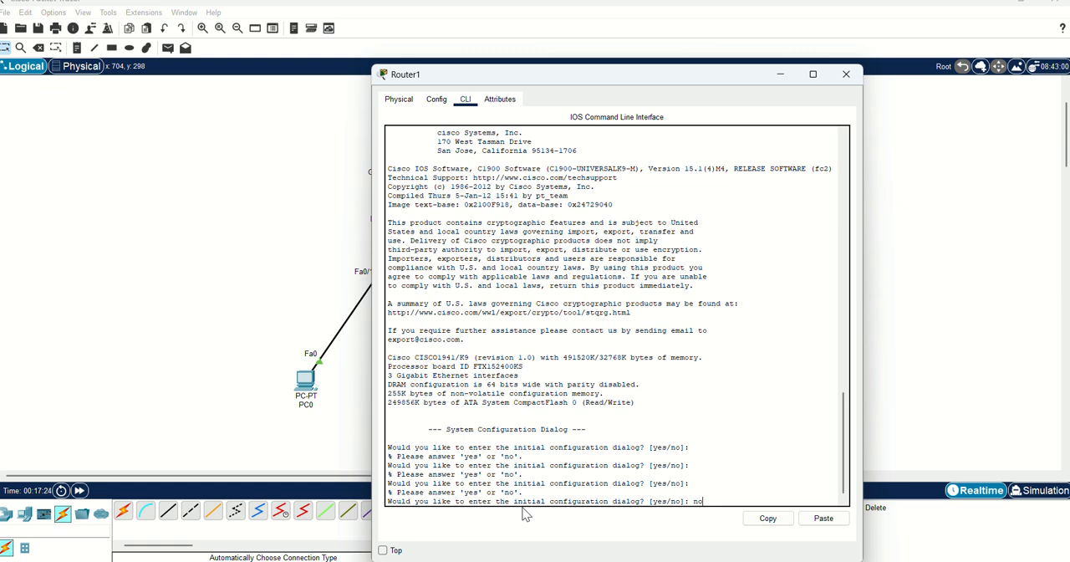
type("no")
key("Return")
key("Return")
key("Return")
key("Return")
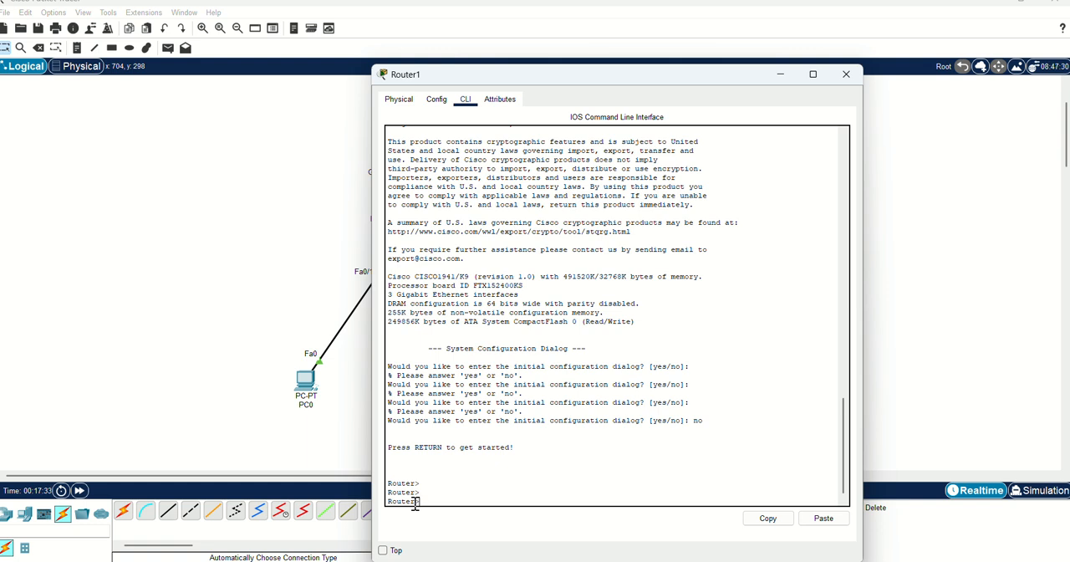
- Enter privileged mode with en and global configuration mode with conf t on Router1
type("en")
key("Return")
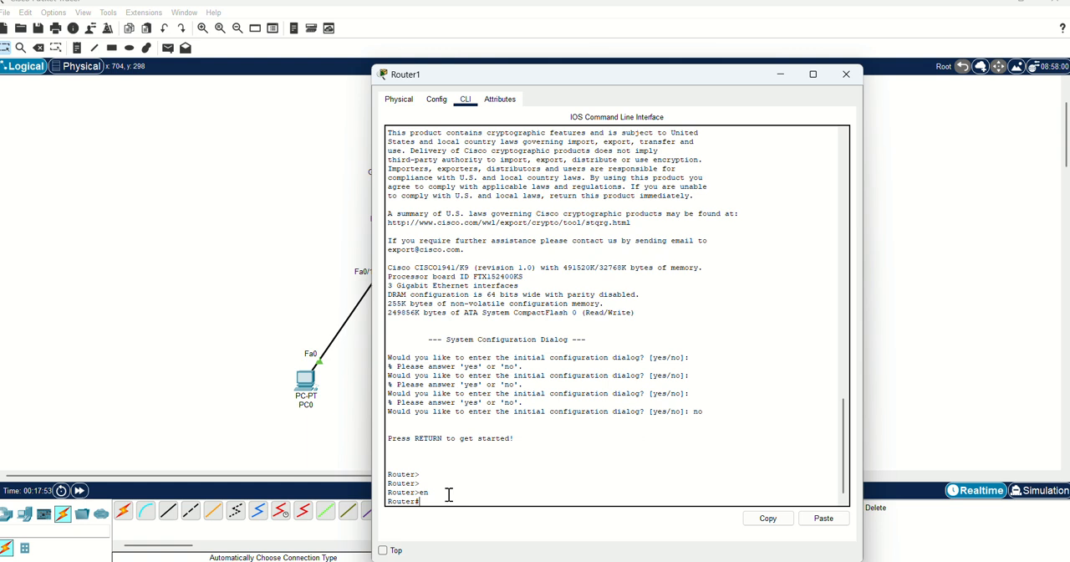
type("conf t")
key("Return")
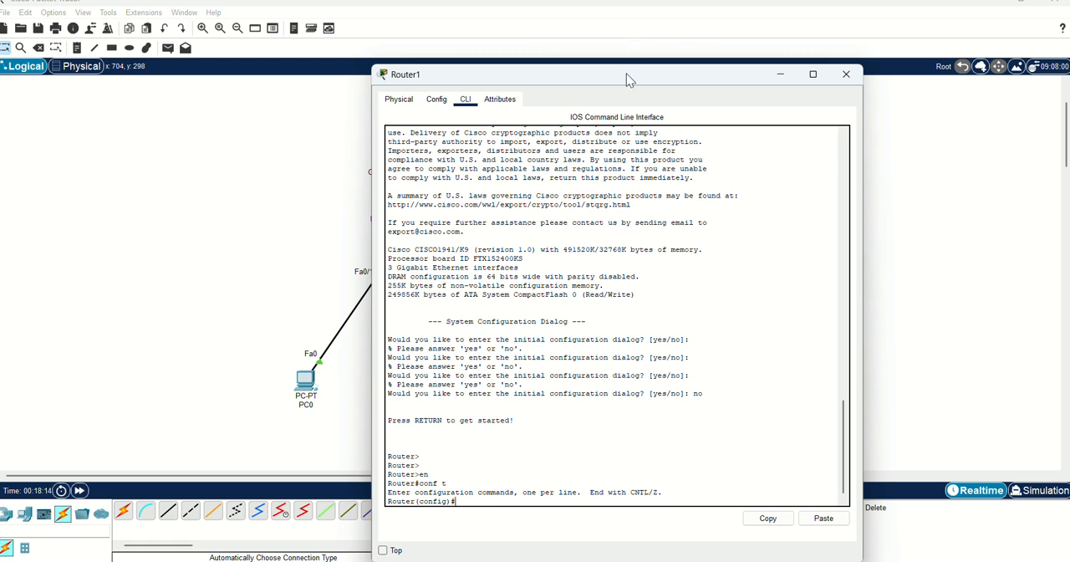
- Move the router window aside to reveal the topology and enter interface configuration mode with interface gig0/0
left_click_drag(630, 74, 703, 49)
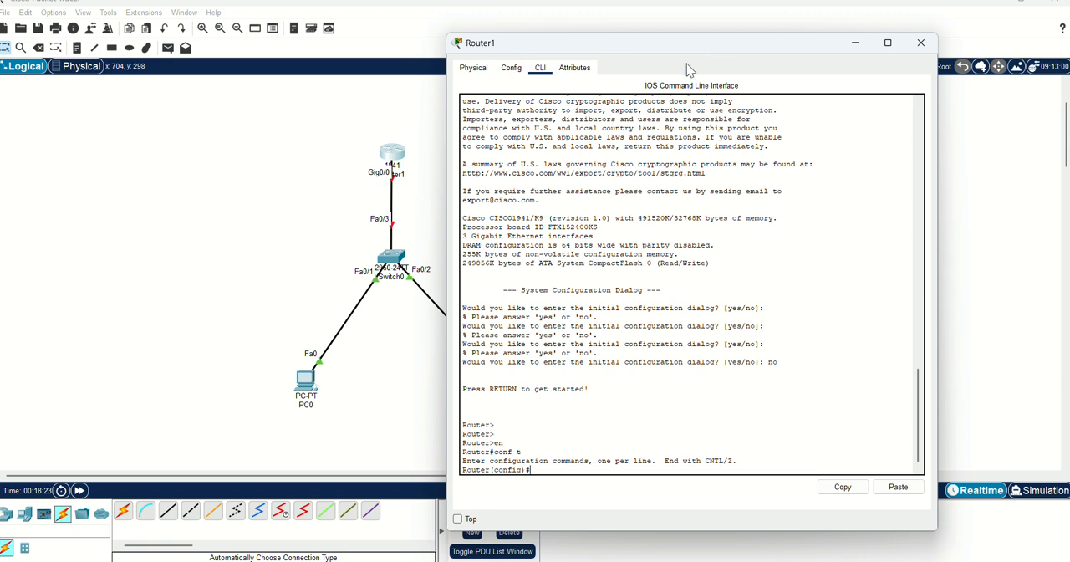
type("inte")
key("Tab")
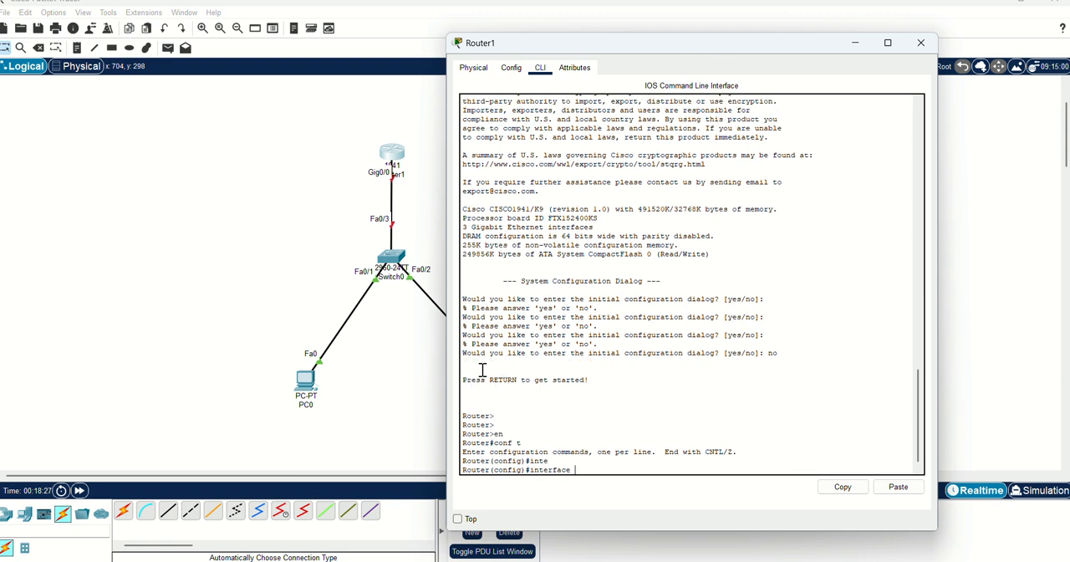
type("gig0/0")
key("Return")
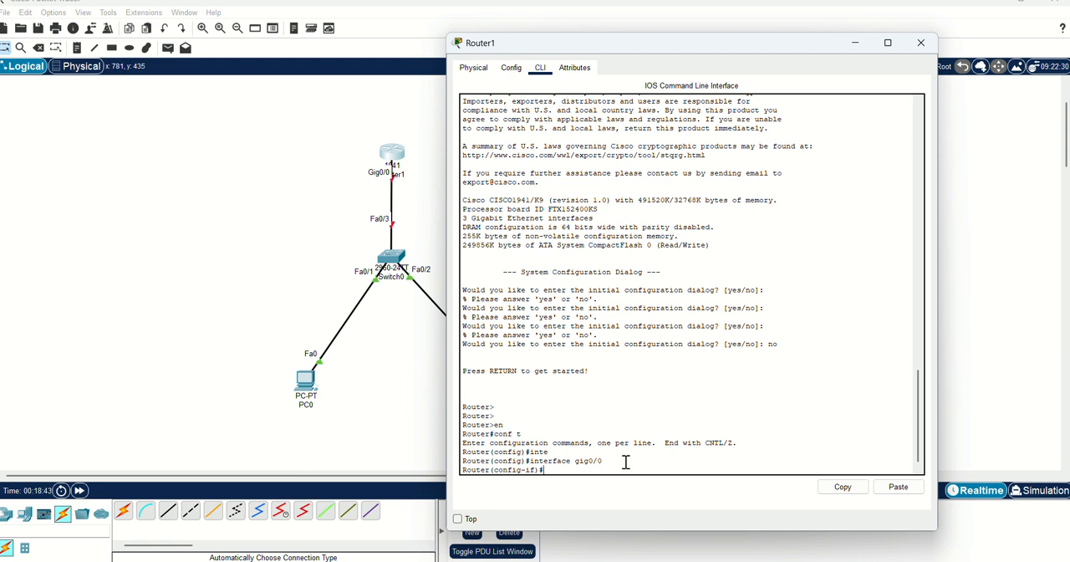
- Assign the gig0/0 interface the IP address 192.168.10.1 with subnet mask 255.255.255.0
type("ip ad")
key("Tab")
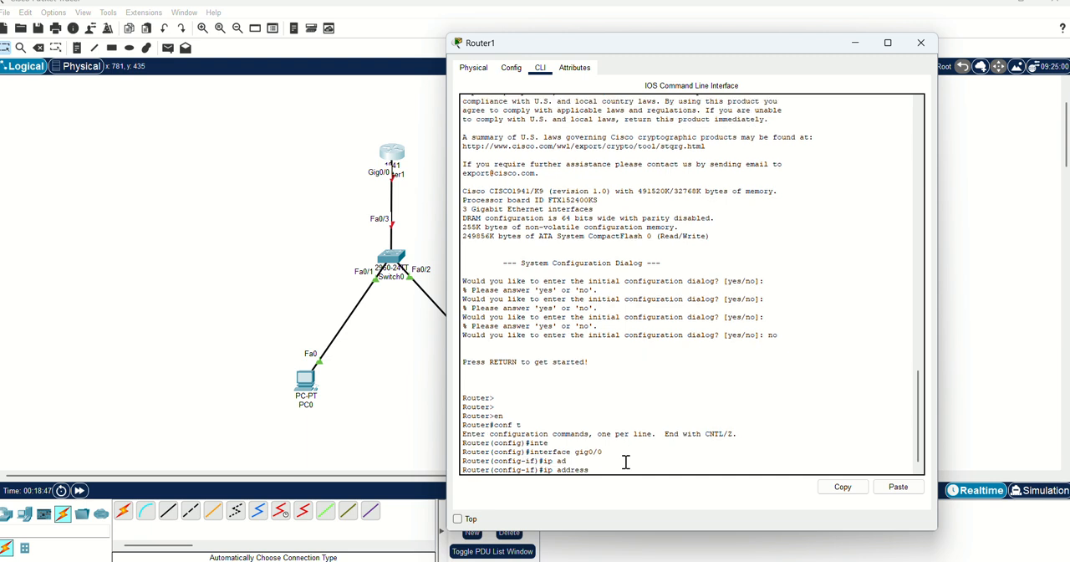
type("192.168.10.1 255.255.255.0")
key("Return")
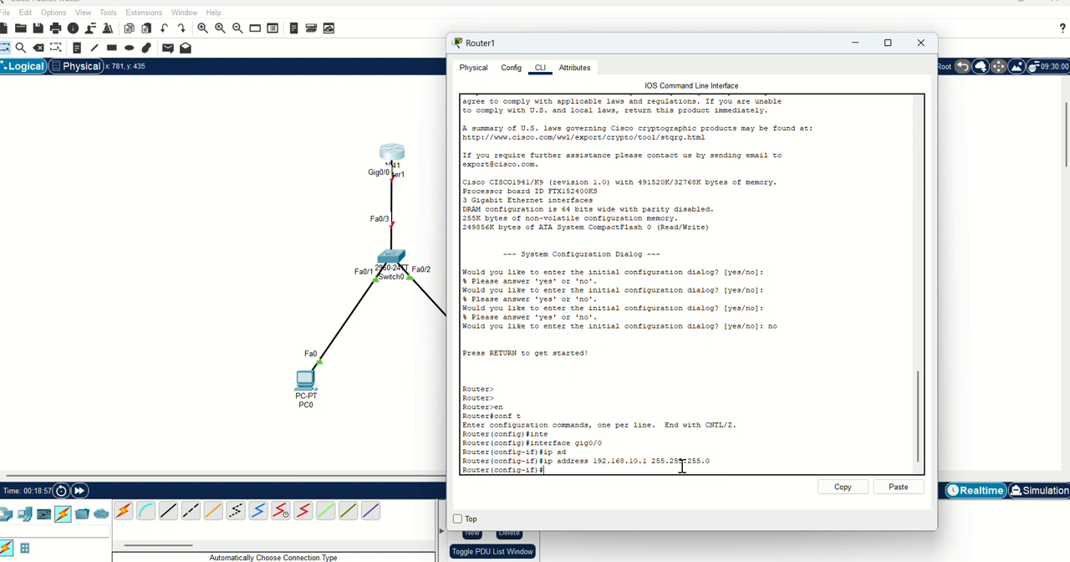
- Enable the gig0/0 interface with no shutdown and leave configuration mode for the privileged prompt
type("no sh")
key("Tab")
key("Return")
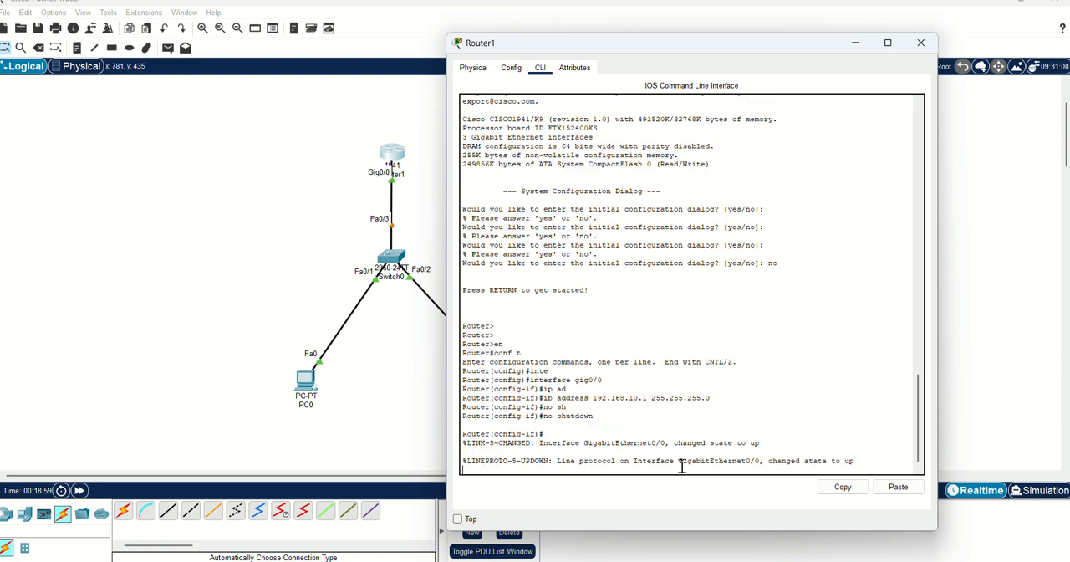
key("Return")
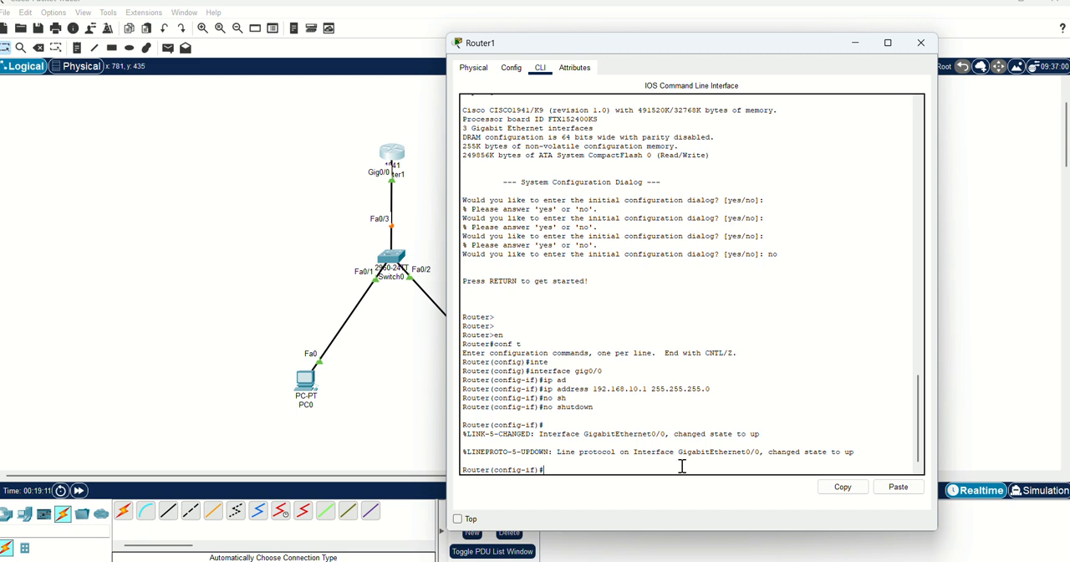
key("ctrl+z")
key("Return")
key("Return")
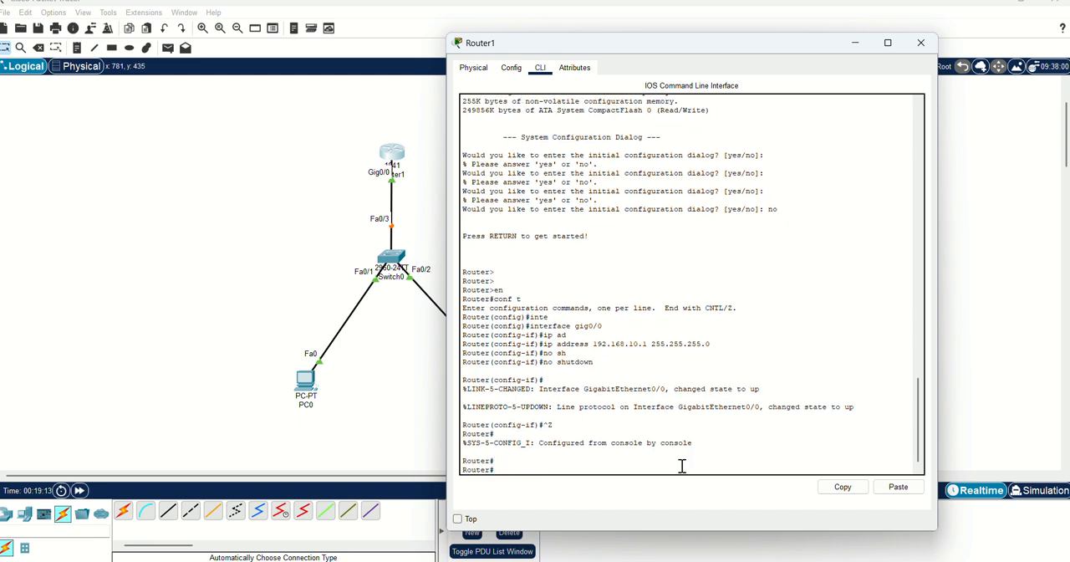
- Enter global configuration mode with conf t and create a DHCP pool with ip dhcp pool mYLAN
type("conf t")
key("Return")
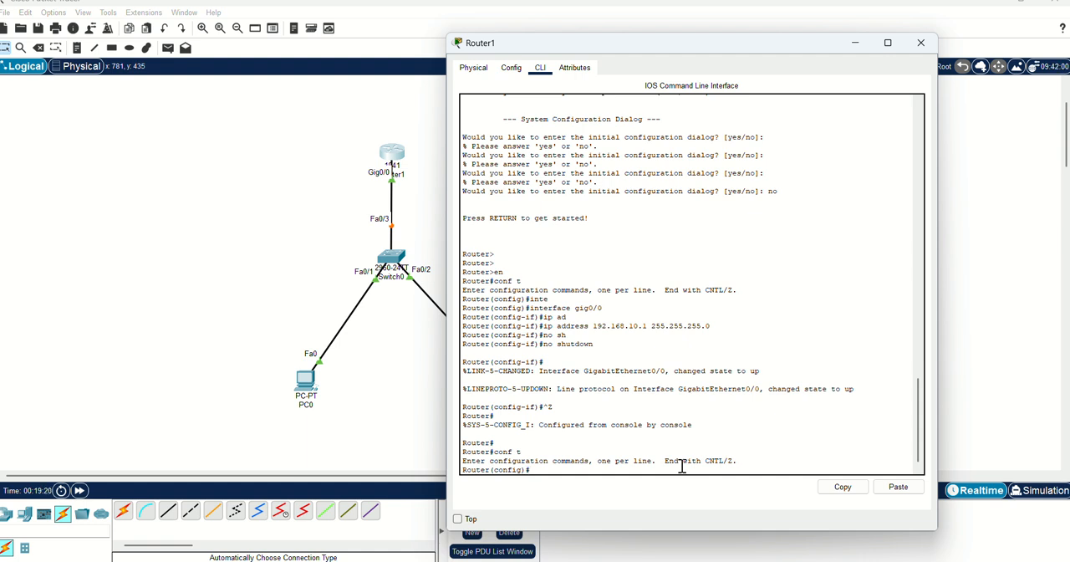
type("ip dhcp pool mYLAN")
key("Return")
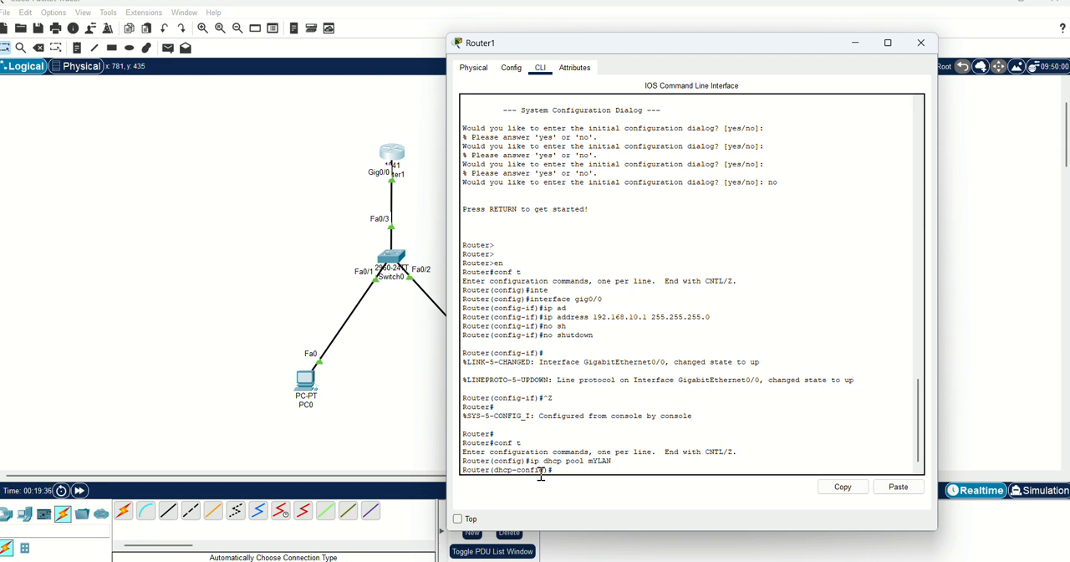
- Define the DHCP pool's network with network 192.168.10.1 255.255.255.0
type("netw")
key("Tab")
type("192.168")
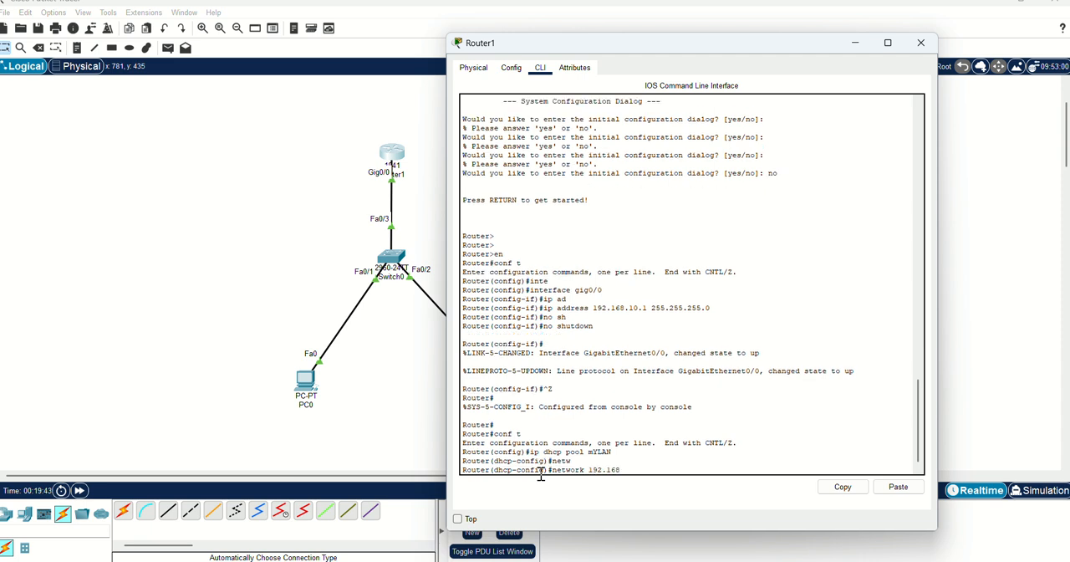
type(".10.1 255.255.255.0")
key("Return")
key("Return")
key("Return")
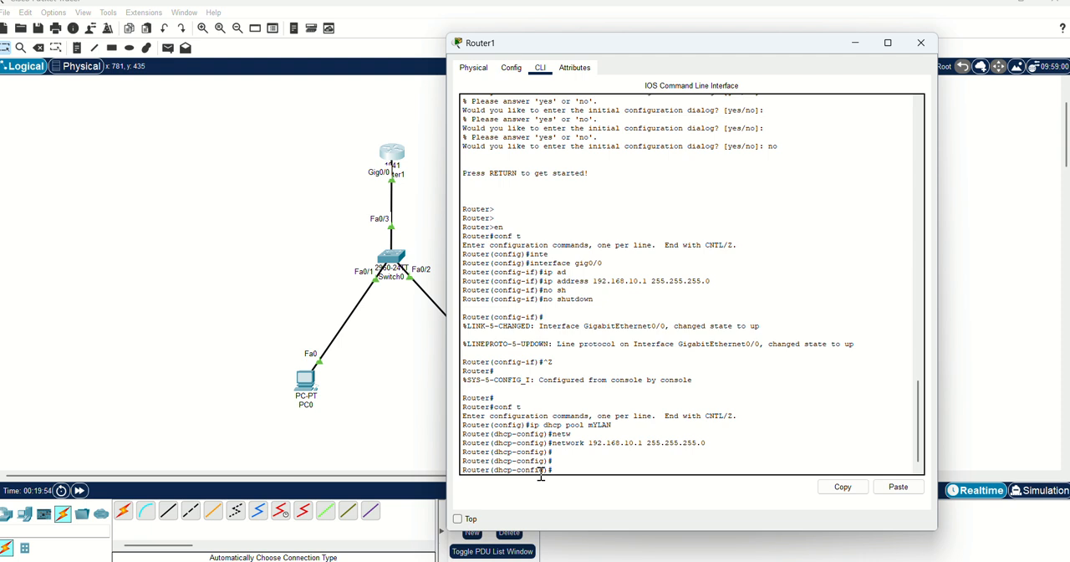
- Try to set the pool's default gateway with default-router 192.168.10.1 255.255.255.0
type("defau")
key("Tab")
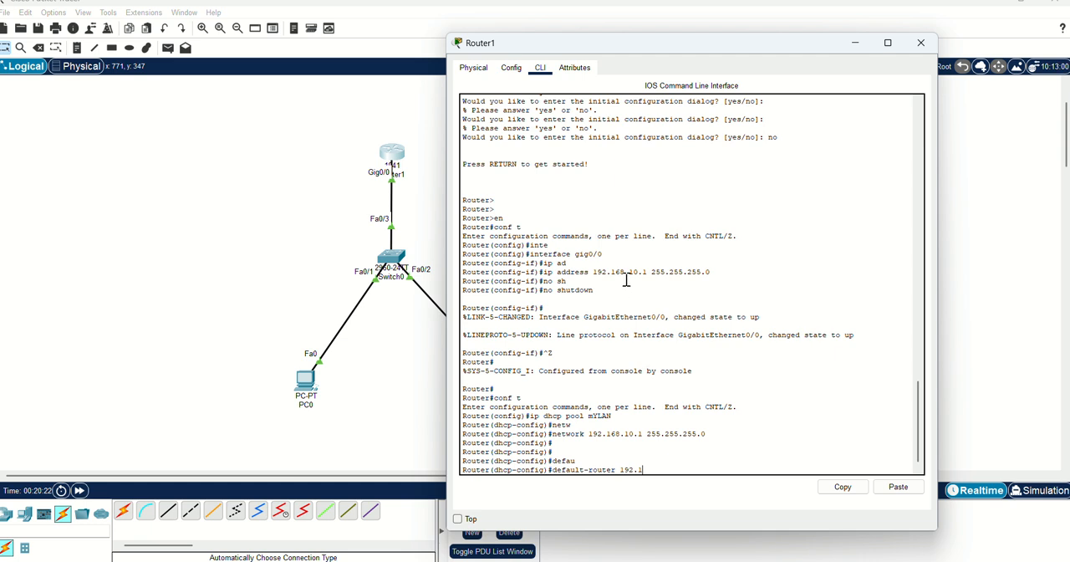
type("6")
key("BackSpace")
type("68")
type(".10.1 255.255.255.0")
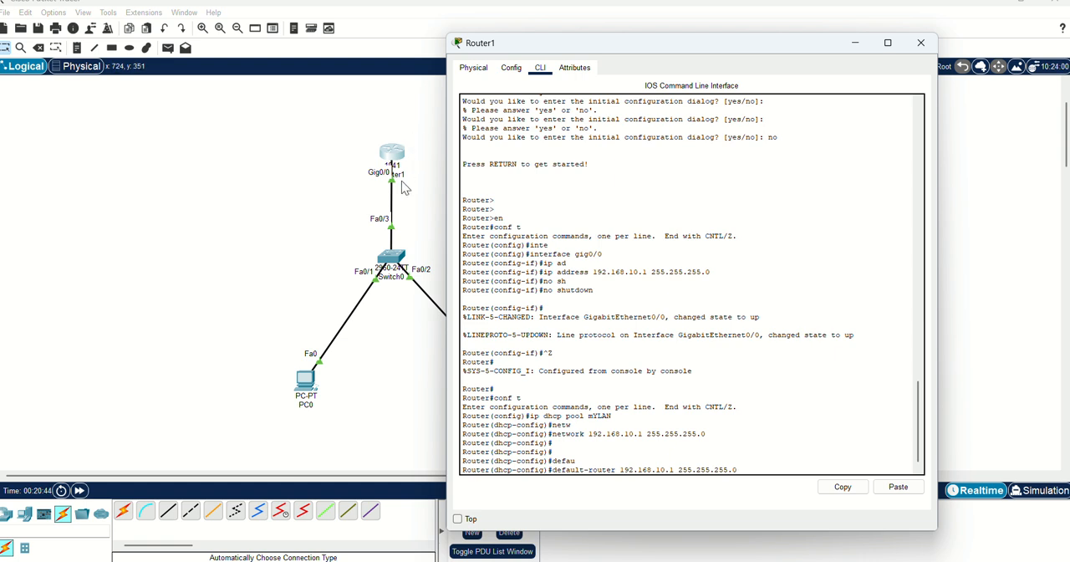
key("Return")
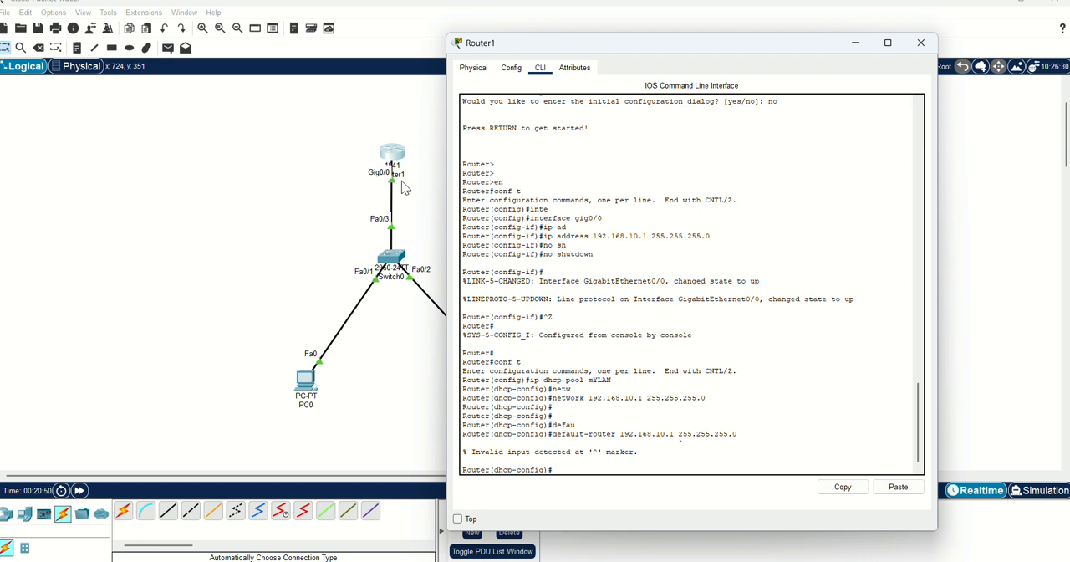
- Recall the default-router command, remove the subnet mask and run it as default-router 192.168.10.1
key("Up")
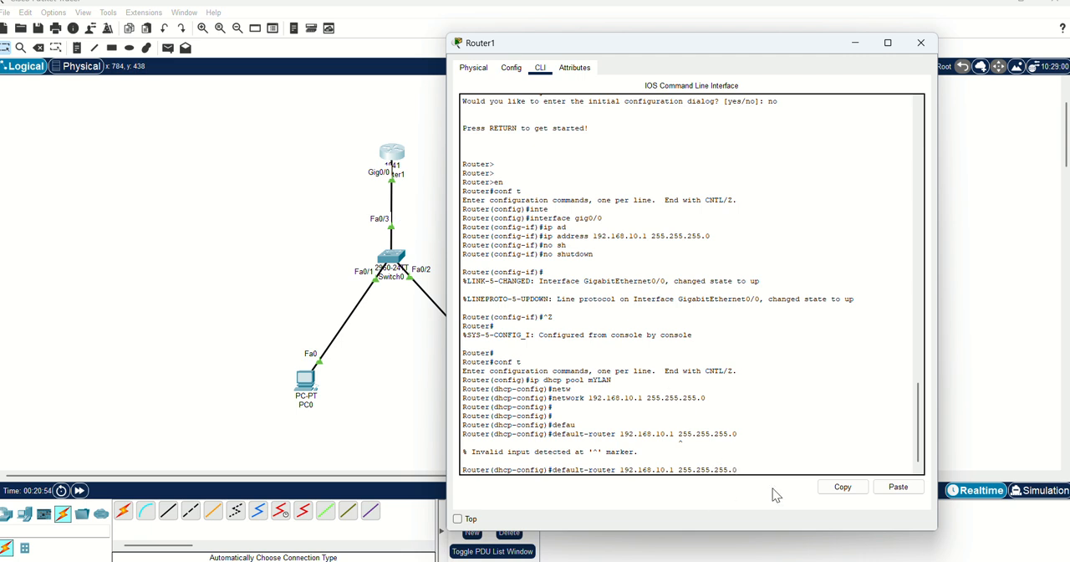
key("BackSpace")
key("BackSpace")
key("BackSpace")
key("BackSpace")
key("BackSpace")
key("BackSpace")
key("BackSpace")
key("BackSpace")
key("BackSpace")
key("BackSpace")
key("BackSpace")
key("BackSpace")
key("BackSpace")
key("BackSpace")
key("BackSpace")
key("BackSpace")
key("Return")
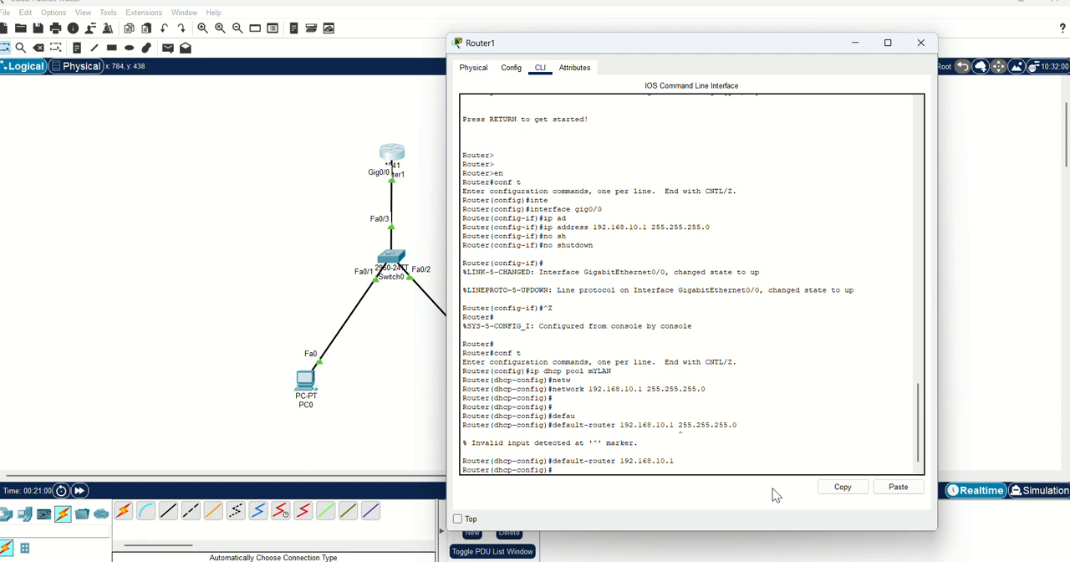
- Set the DHCP pool's DNS server with dns-server 8.8.8.8
type("dns")
key("Tab")
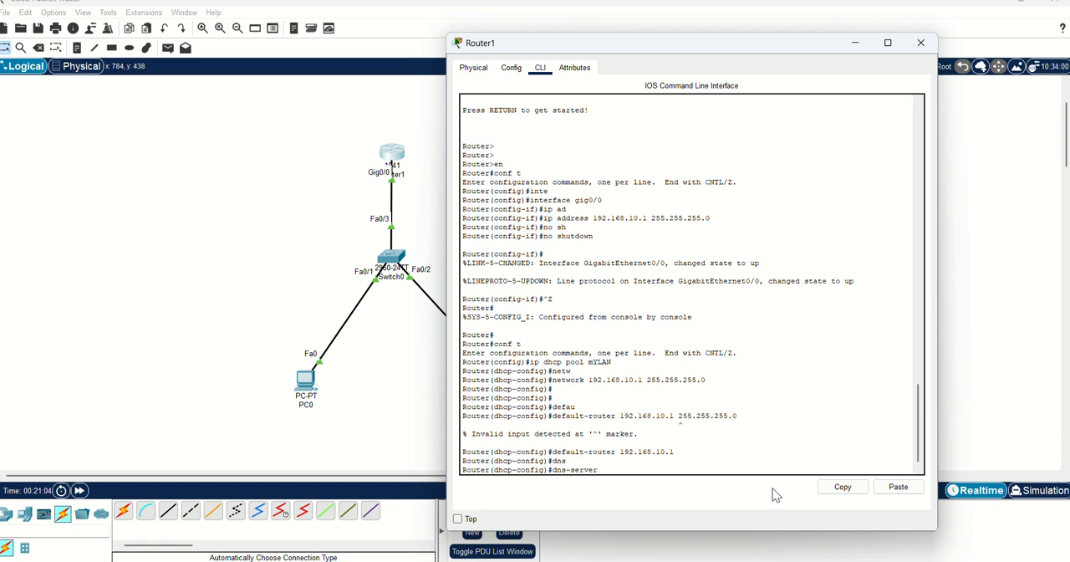
type("1")
type("8")
type(".8.8")
type(".8")
key("Return")
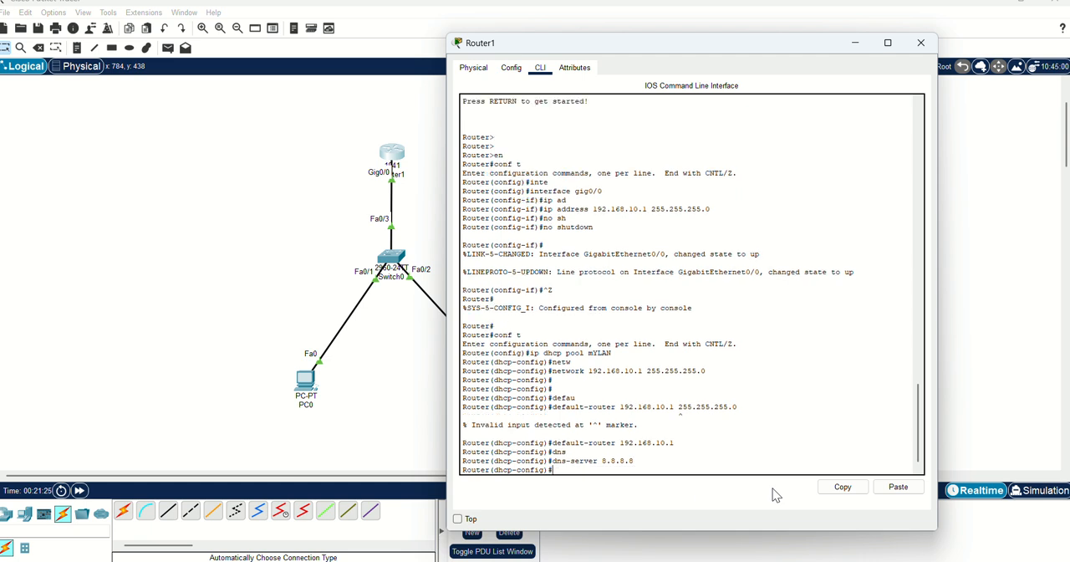
- Leave DHCP pool configuration with exit and minimize the Router1 window to return to the topology
type("exit")
key("Return")
key("Return")
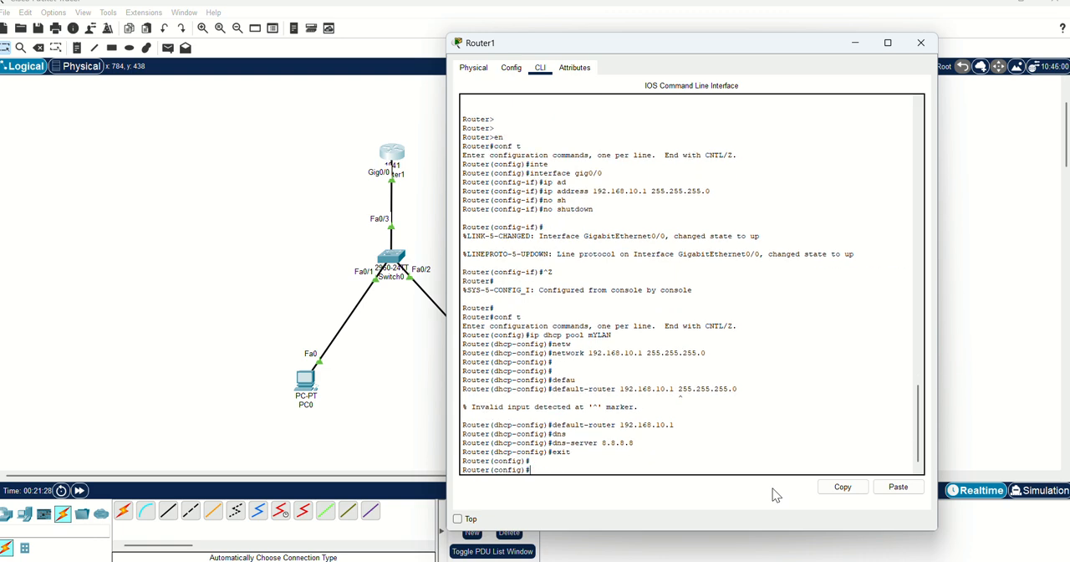
left_click(857, 43)
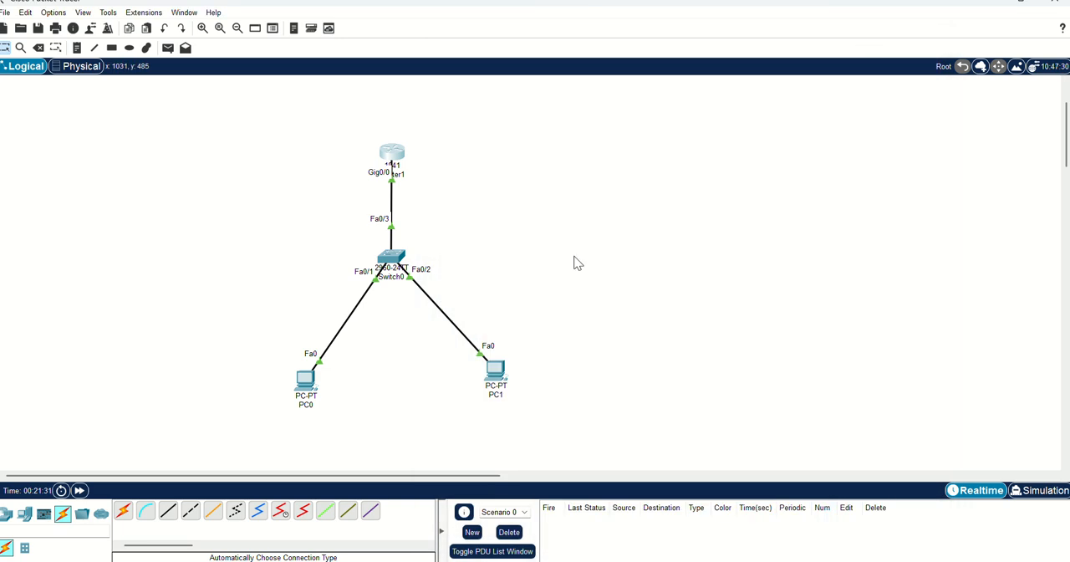
- Switch PC0's IPv4 configuration from static to DHCP and close its window
left_click(306, 383)
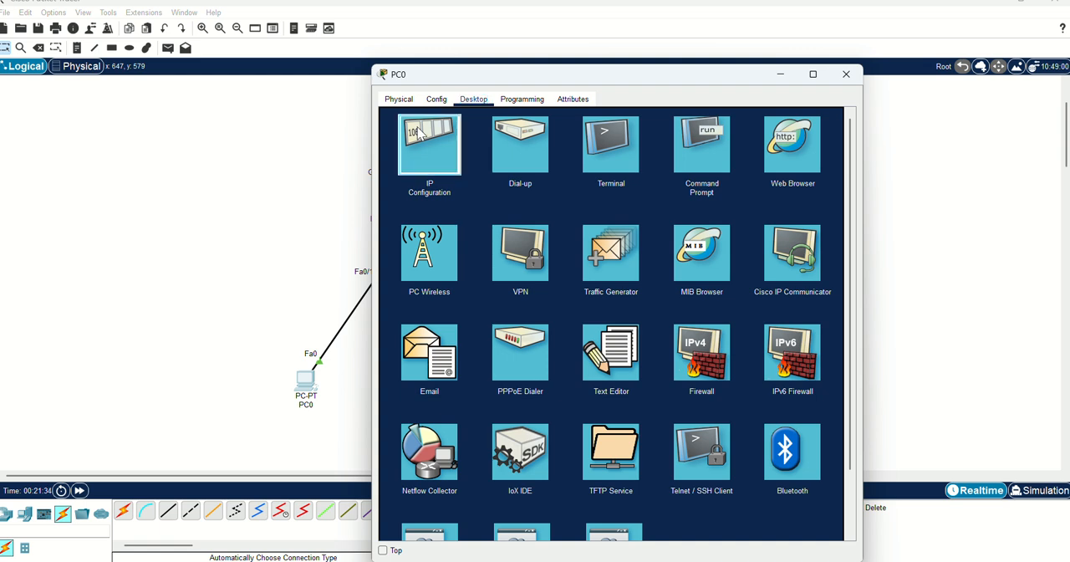
left_click(421, 134)
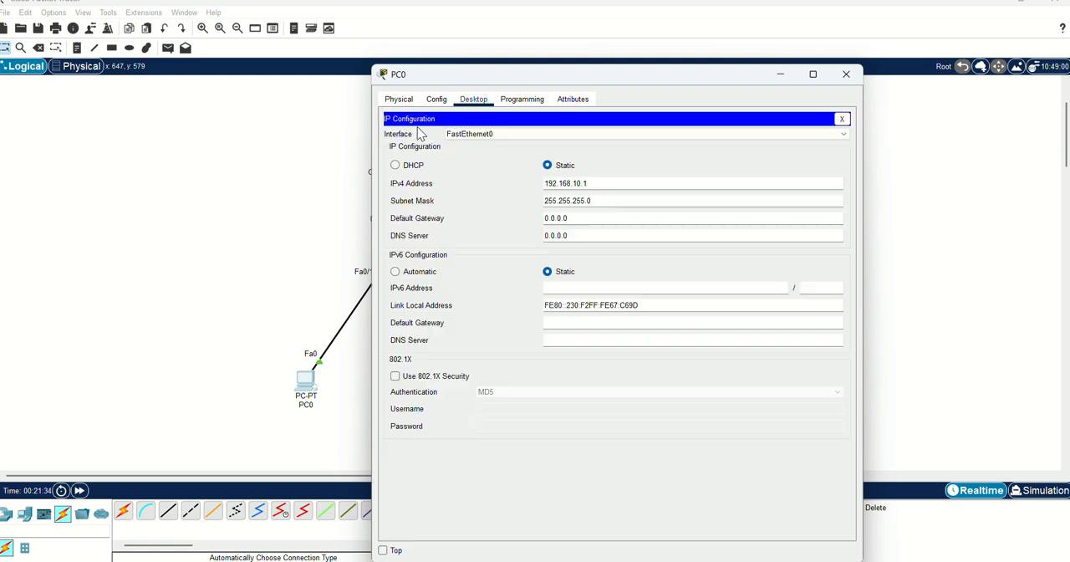
left_click(396, 166)
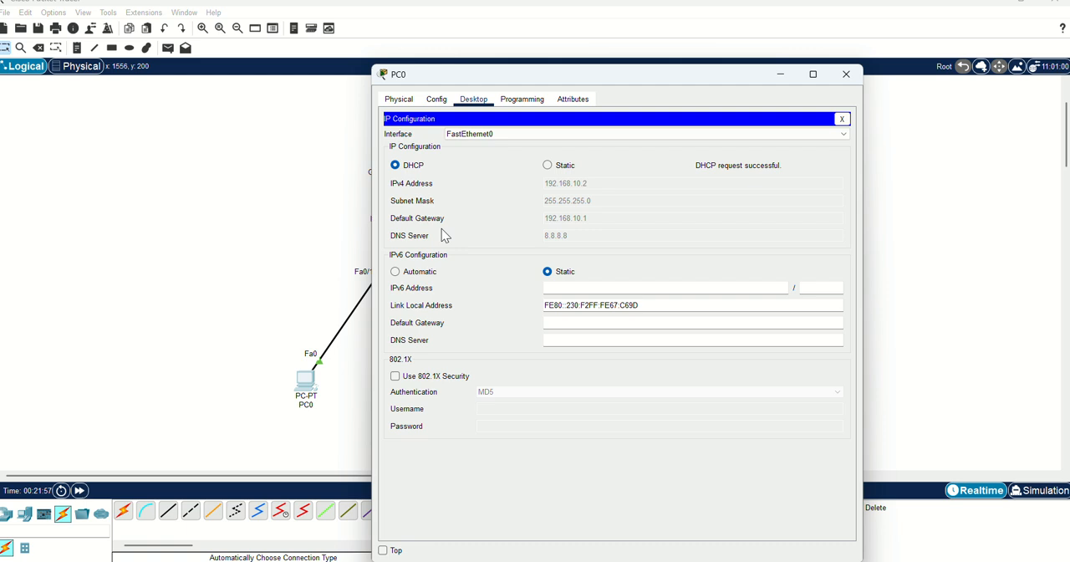
left_click(842, 119)
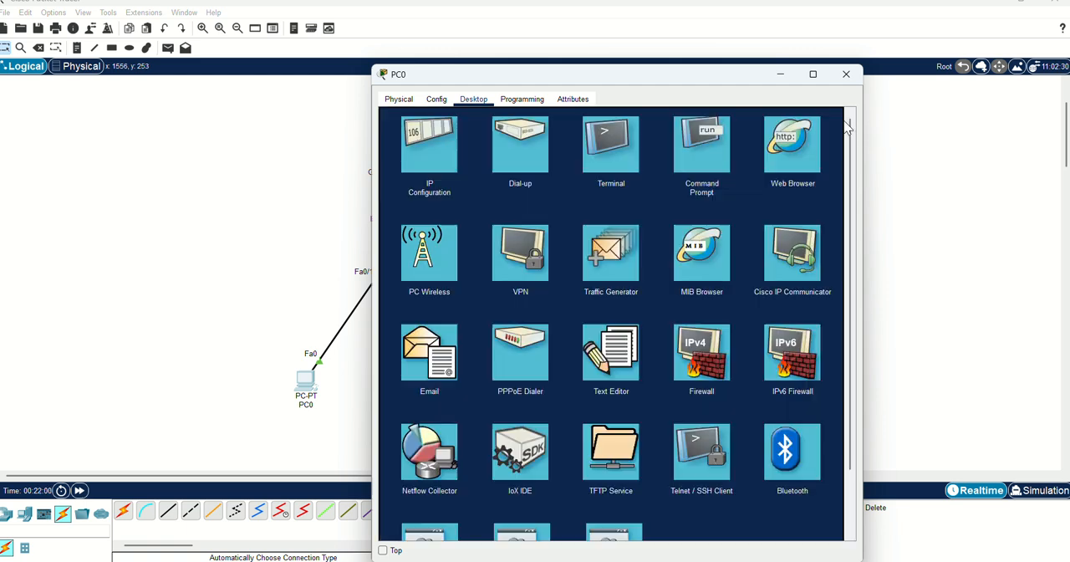
left_click(847, 76)
- Open PC1's IP configuration, switch IPv4 addressing to DHCP and close its window
left_click(501, 374)
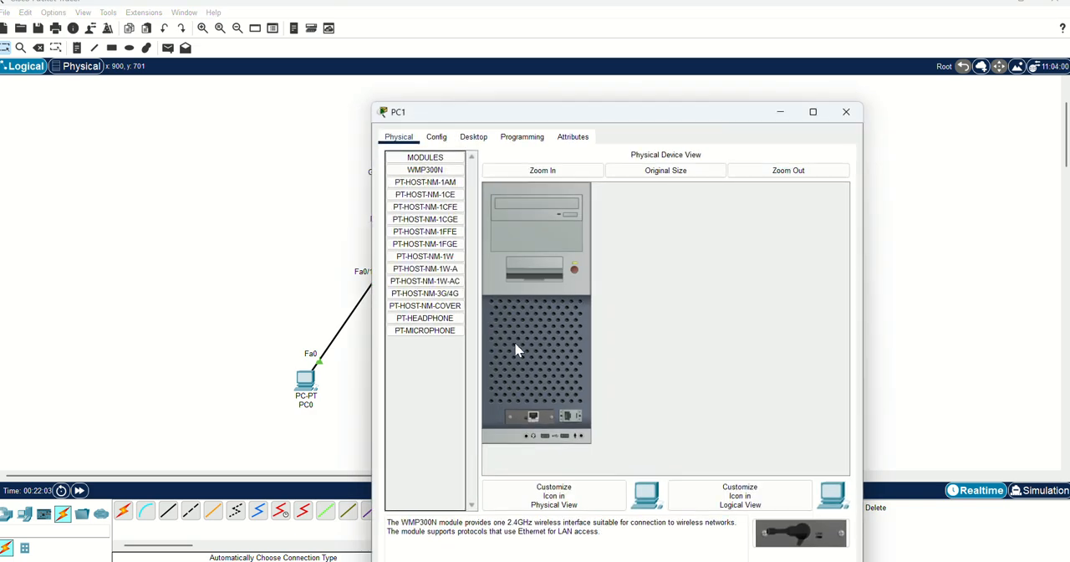
left_click(473, 137)
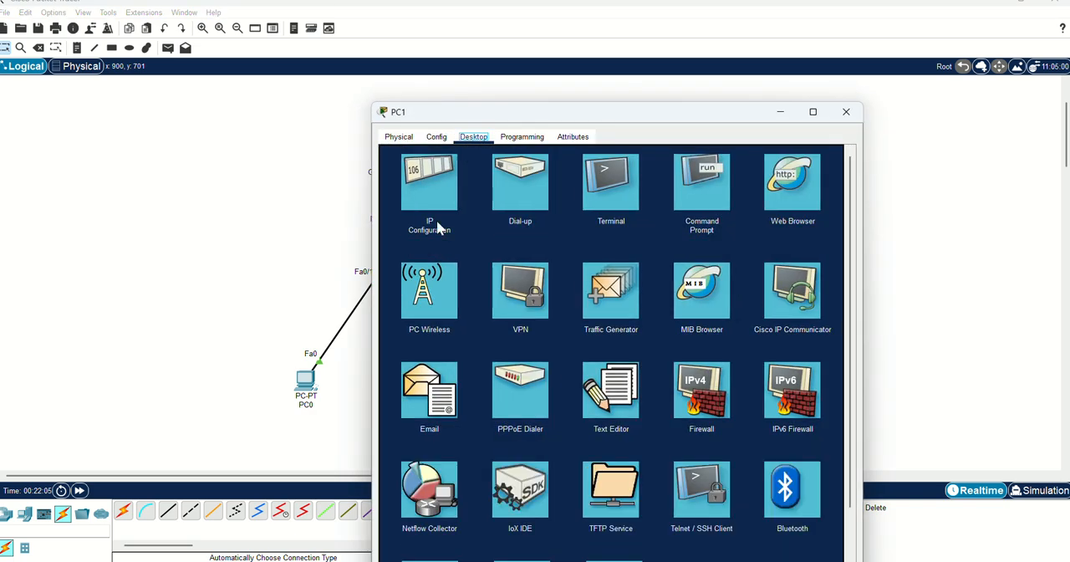
left_click(436, 226)
left_click(429, 209)
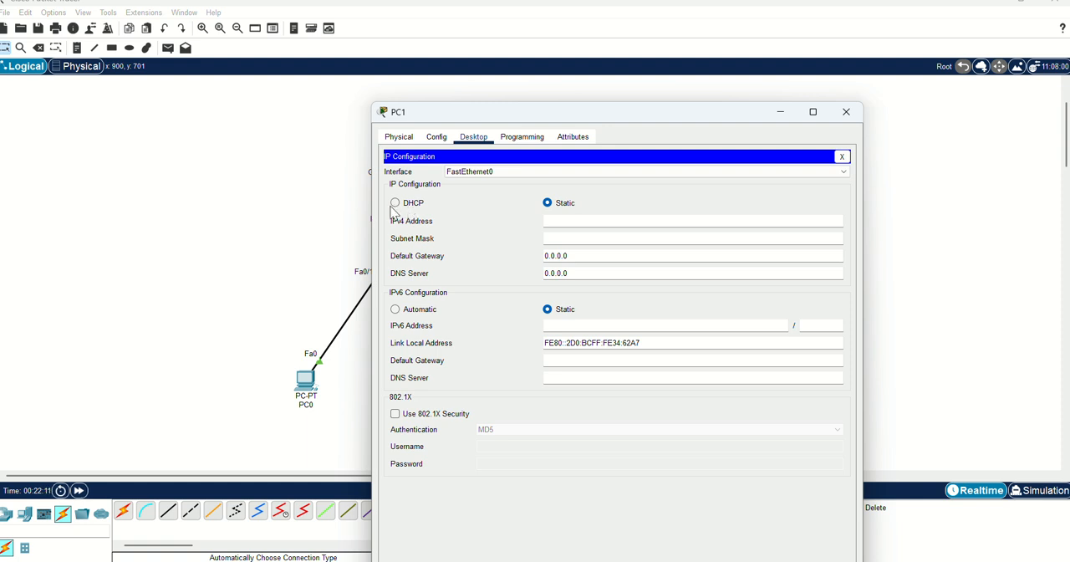
left_click(395, 204)
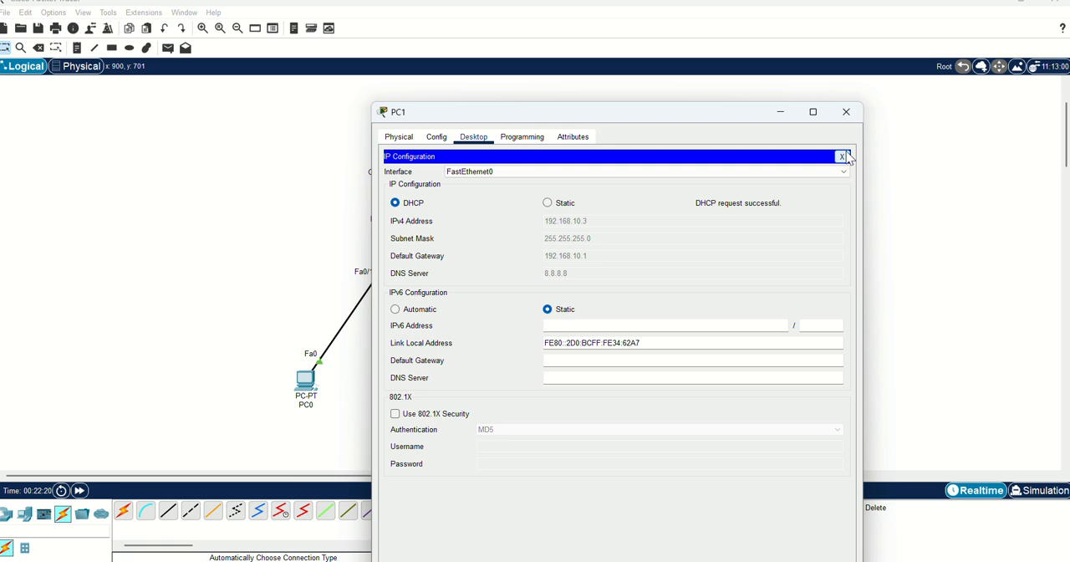
left_click(846, 112)
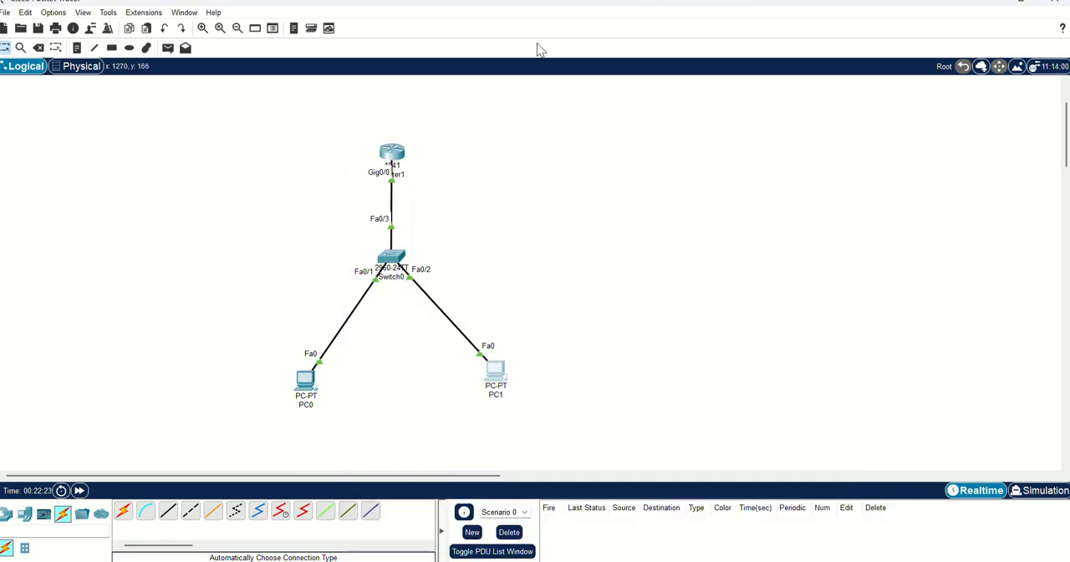